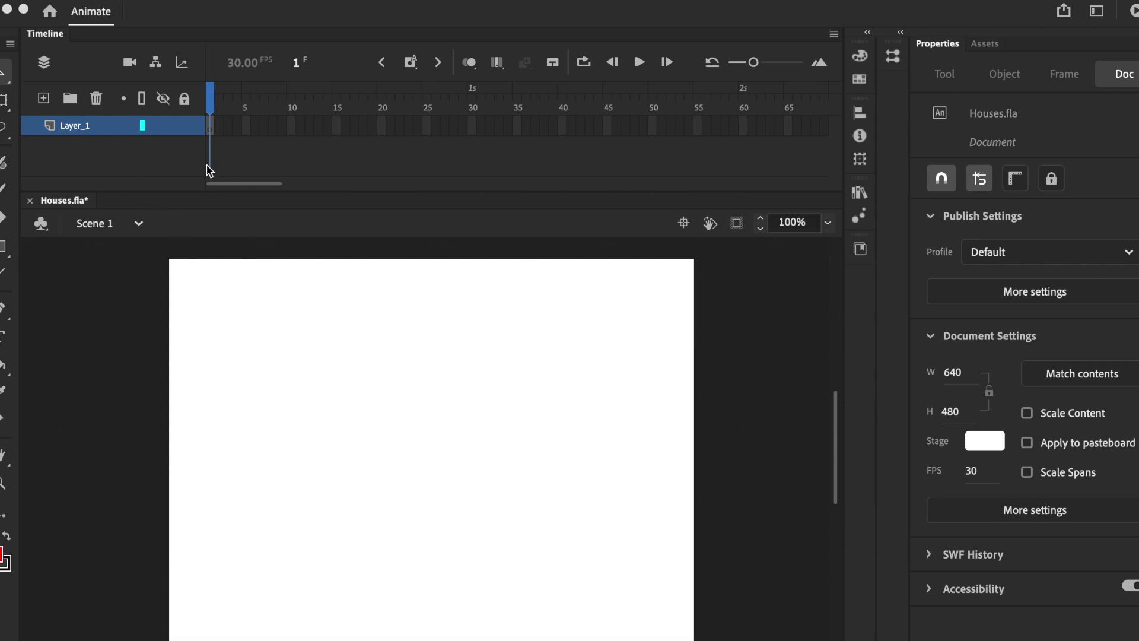
- Preview the Car.ai, Car2.ai and Houses.ai graphics in the document's library
click(859, 193)
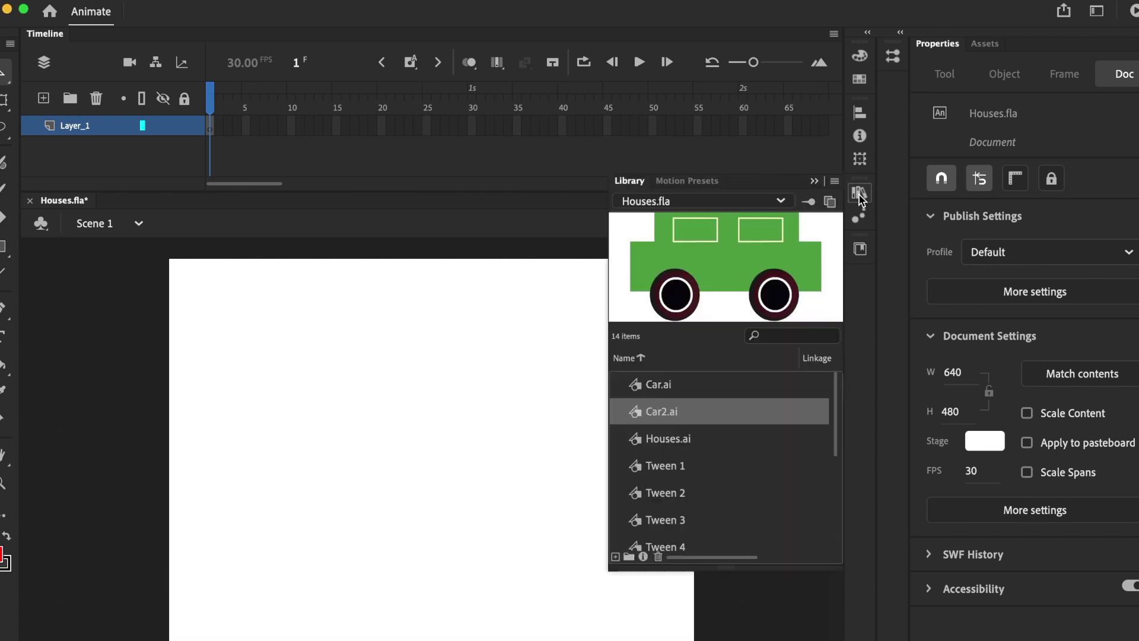
click(681, 390)
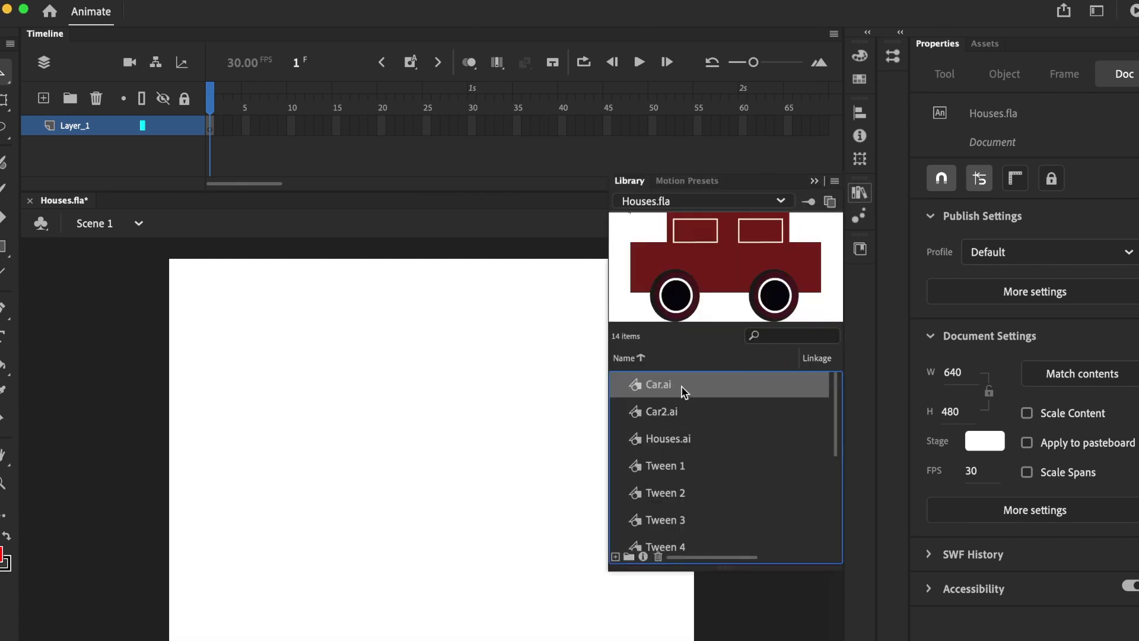
click(686, 414)
click(692, 441)
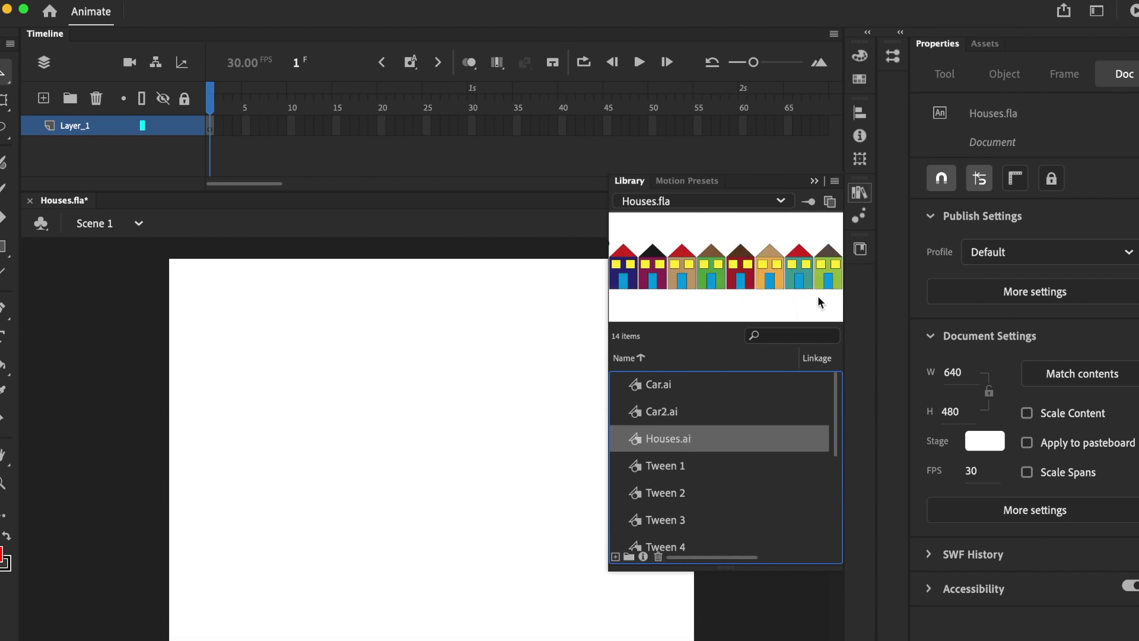
click(814, 181)
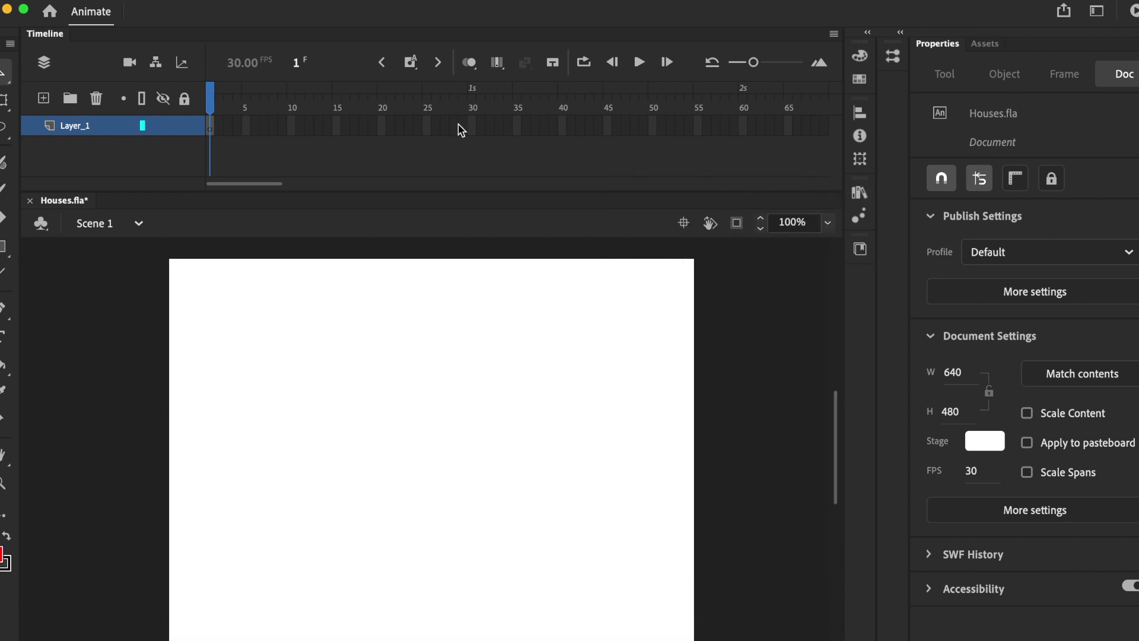
click(103, 3)
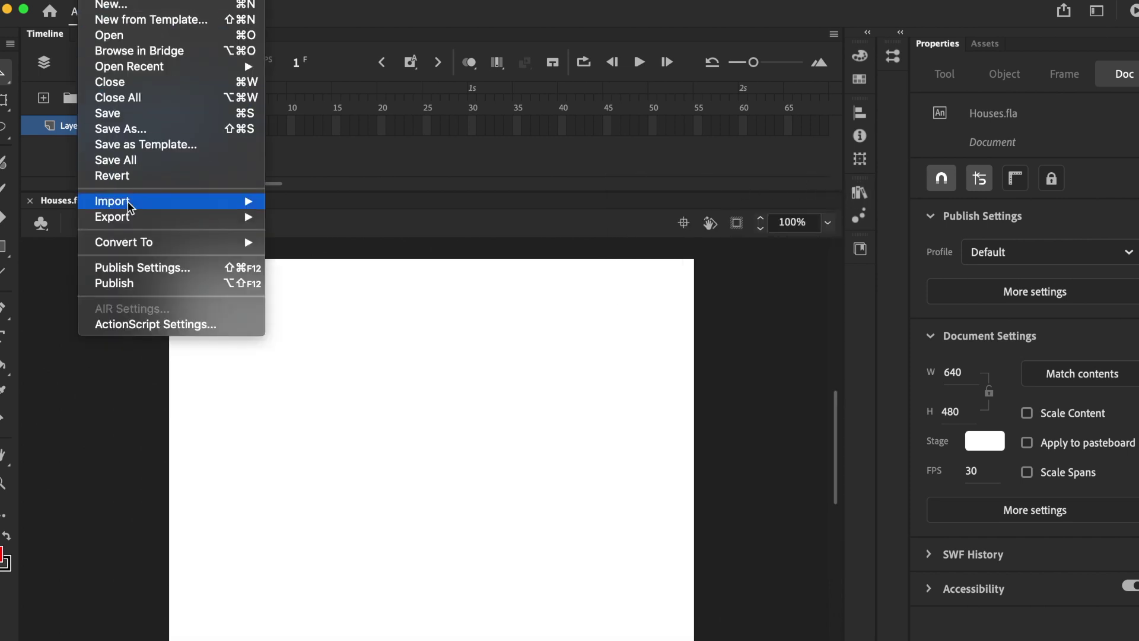
mouse_move(187, 204)
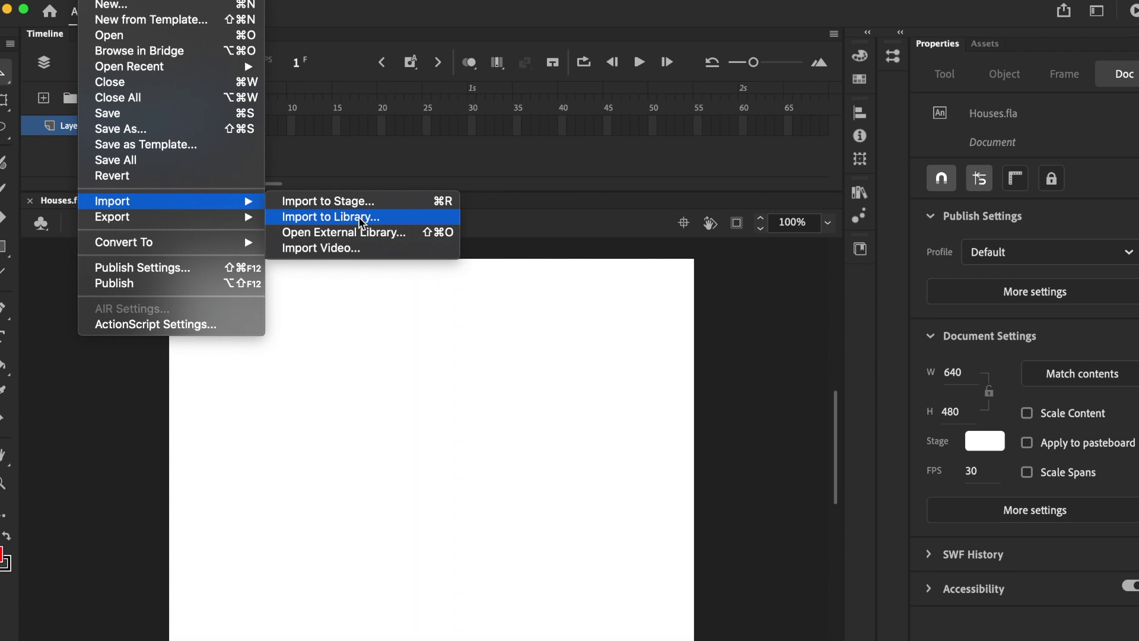
click(795, 284)
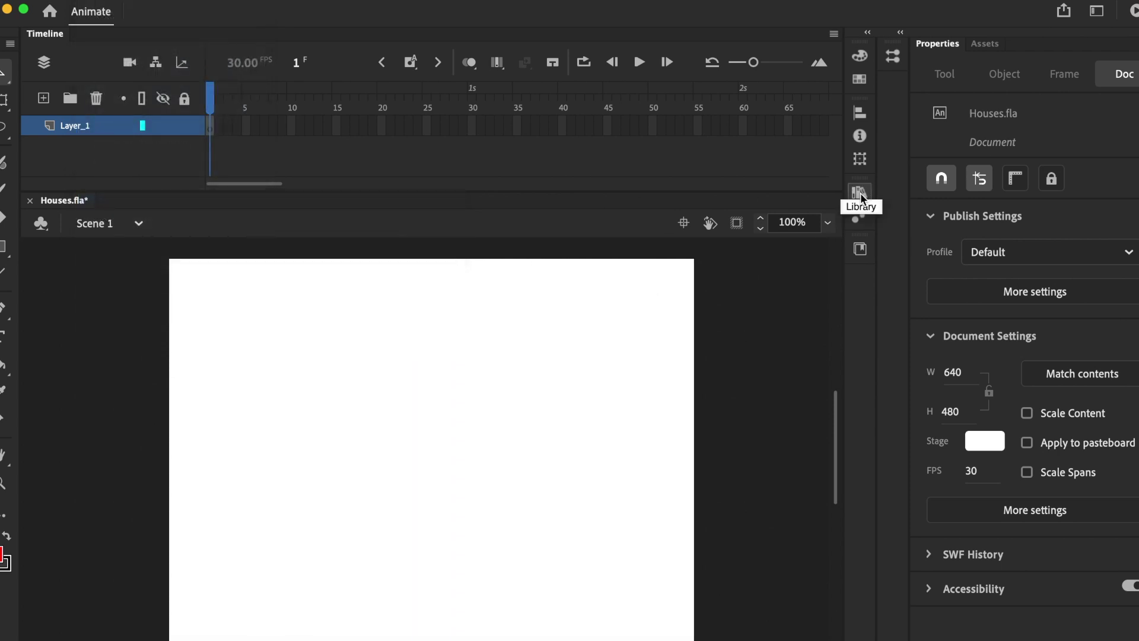
key(XF86AudioRaiseVolume)
- Rename Layer_1 as Houses
double_click(81, 124)
text(Houses)
key(Return)
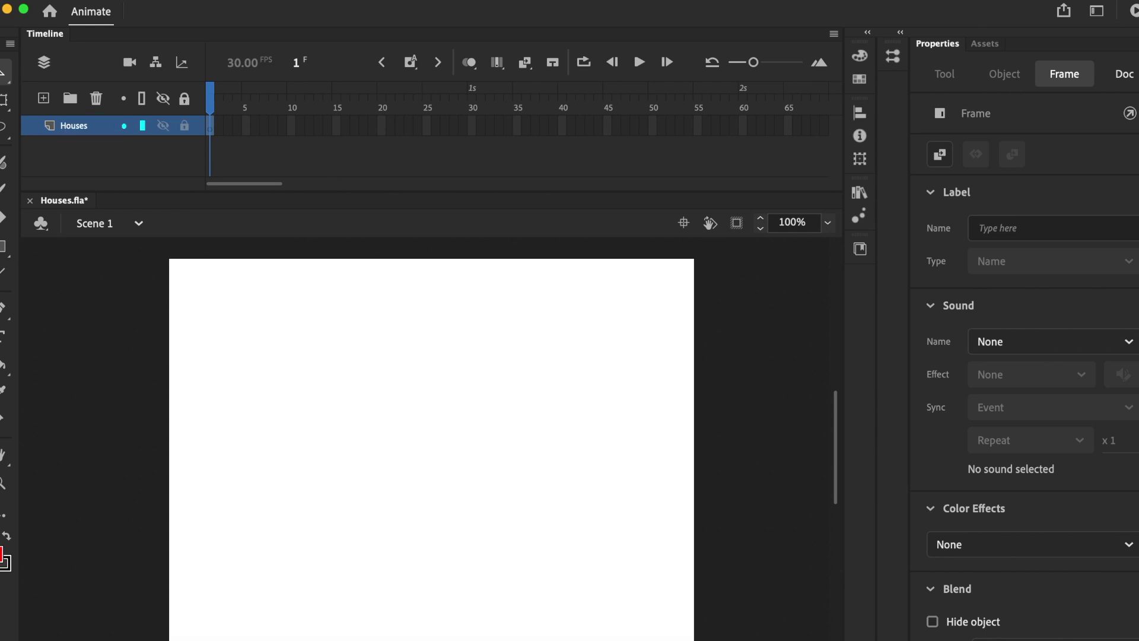
- Place the Houses.ai graphic from the library on the stage at about X -1.3, Y 32.4, starting at the stage's left edge
click(859, 195)
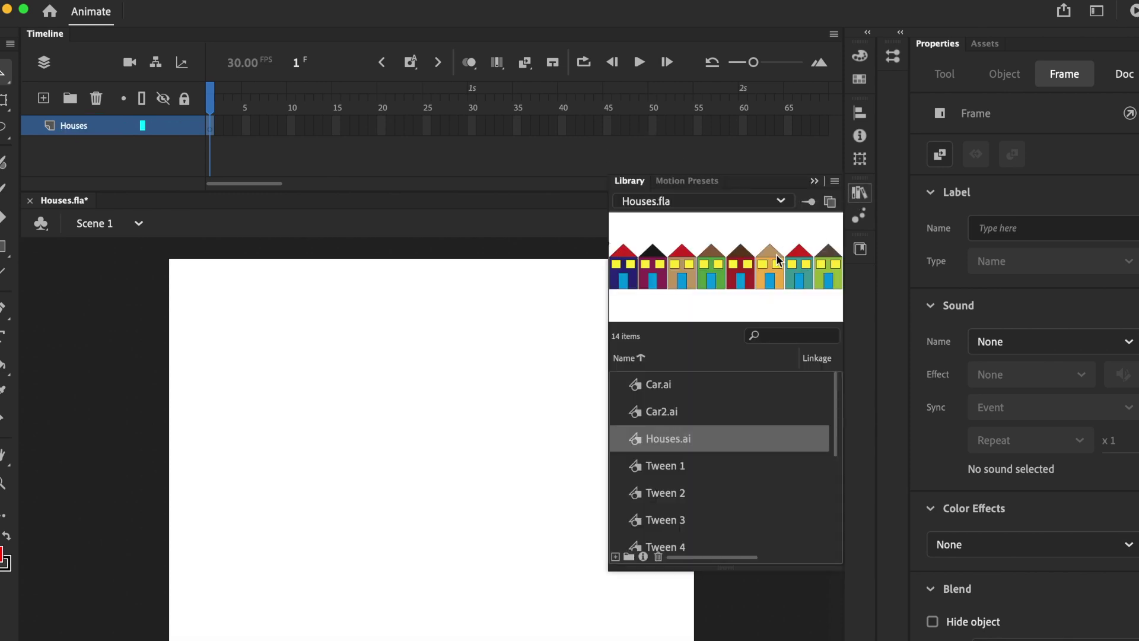
drag(758, 276, 465, 387)
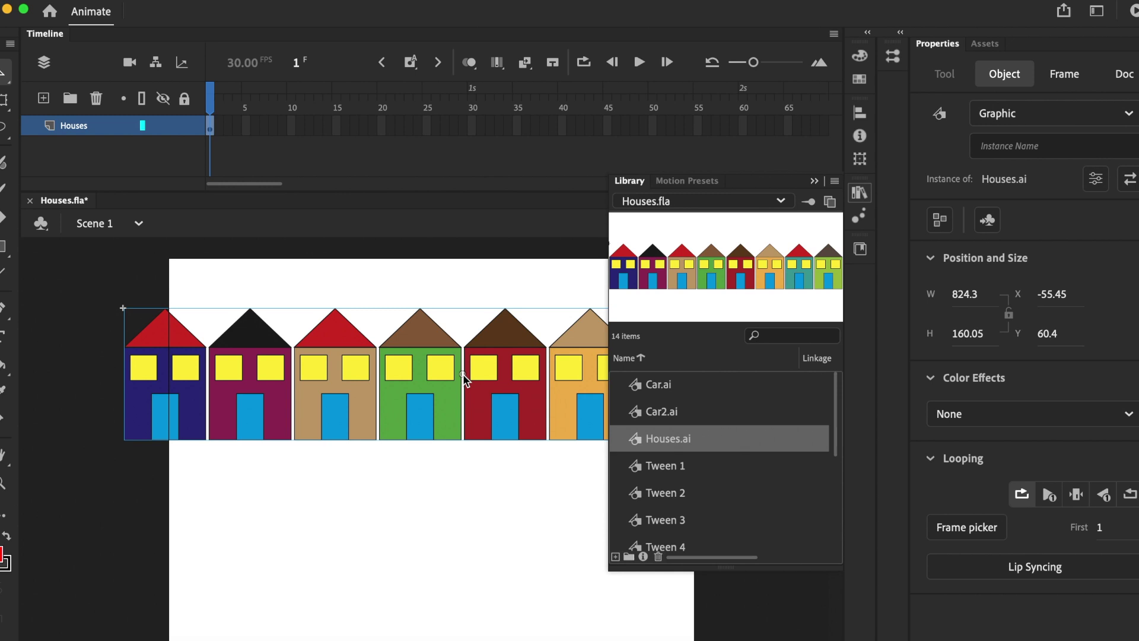
click(815, 181)
drag(427, 399, 459, 370)
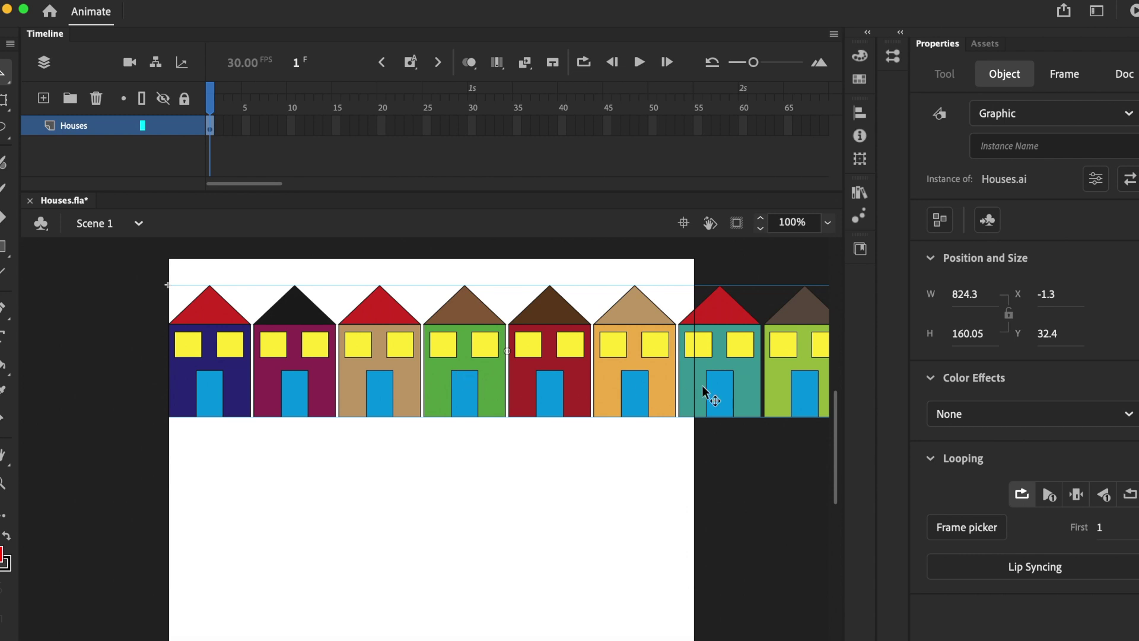
- Insert a keyframe at frame 5 of the Houses layer and shift the row of houses one house width left
click(245, 126)
right_click(245, 126)
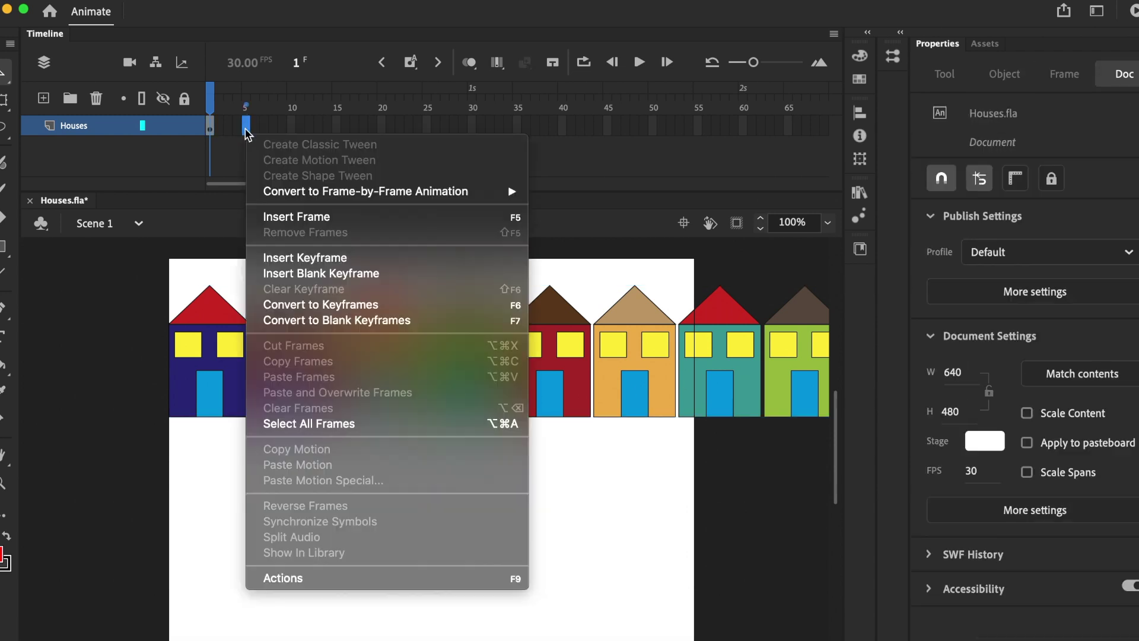
click(380, 260)
drag(583, 347, 502, 346)
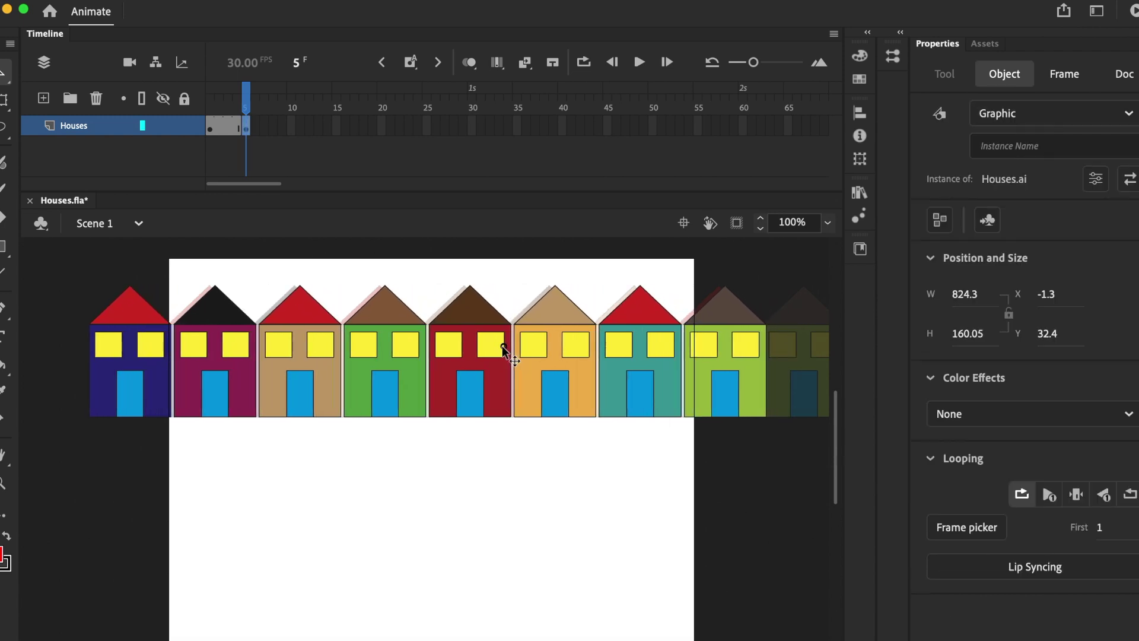
- Insert a keyframe at frame 10 and shift the row another house width left, to about X -206
click(291, 126)
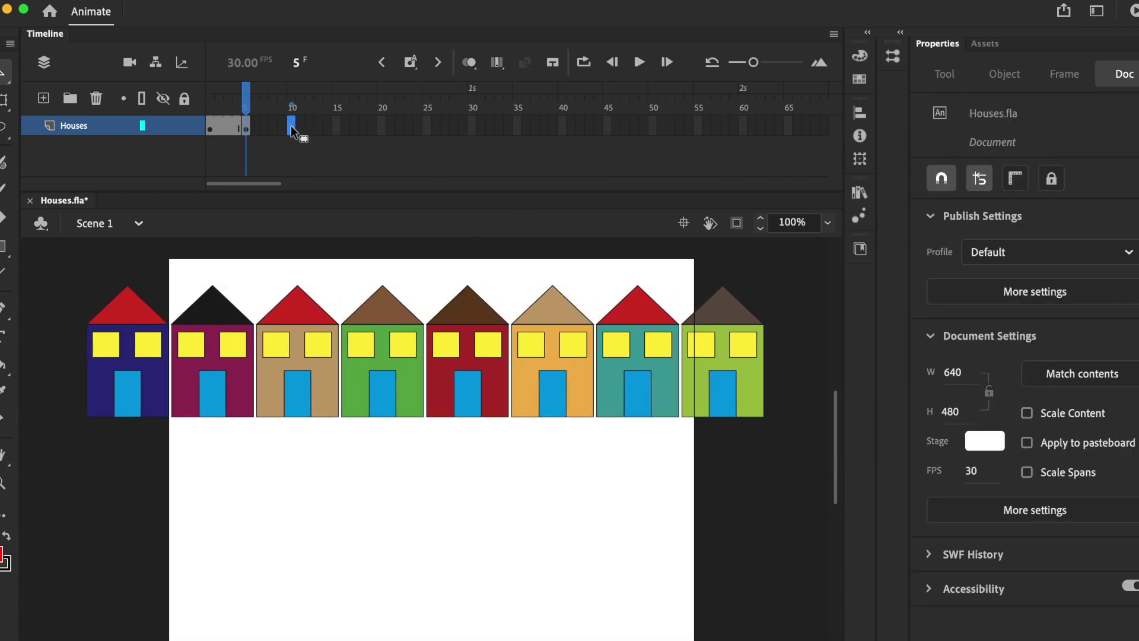
right_click(294, 126)
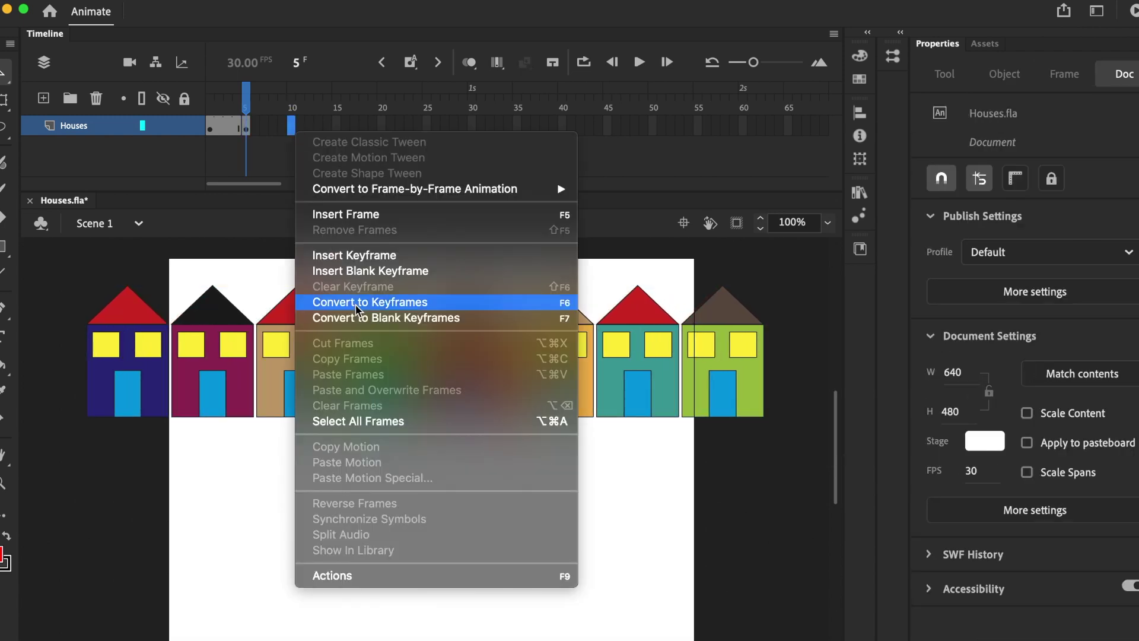
click(385, 255)
drag(623, 371, 539, 373)
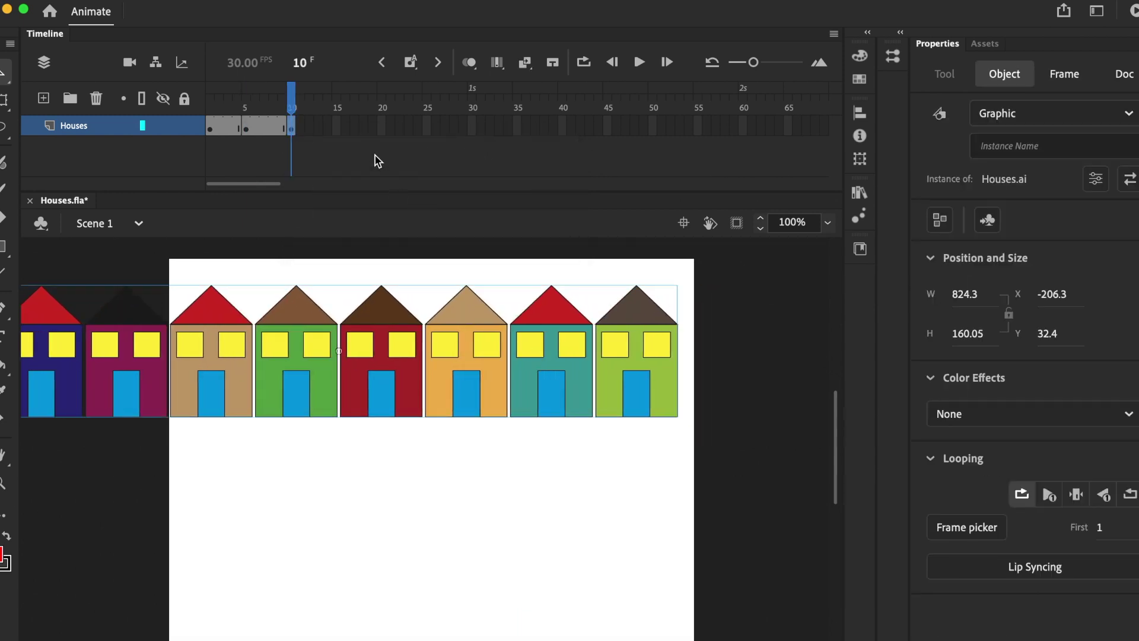
- Add a keyframe at frame 15 and shift the row of houses left to about X -315
click(336, 126)
click(336, 125)
right_click(336, 126)
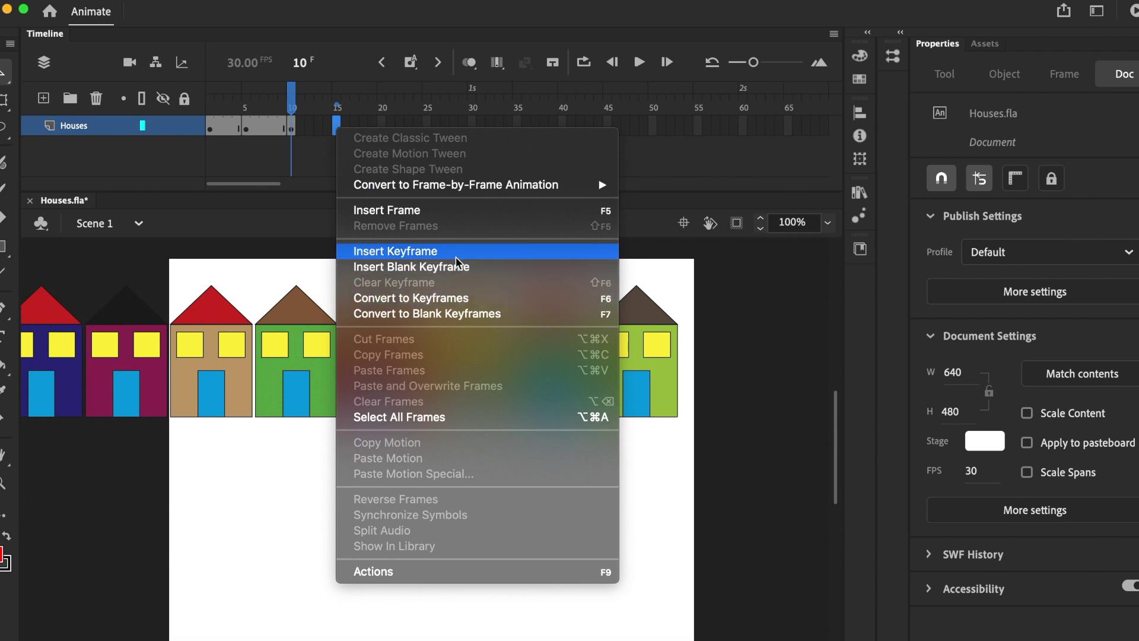
click(436, 297)
drag(603, 390, 518, 384)
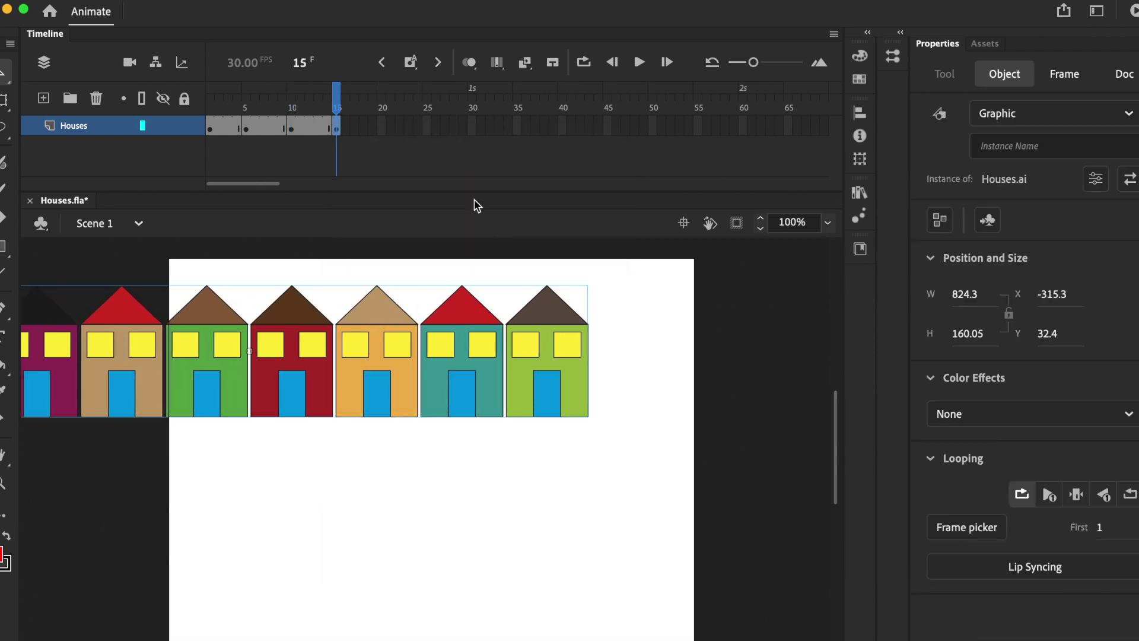
- Insert a keyframe at frame 20 and shift the row of houses left to about X -411
click(382, 126)
right_click(383, 127)
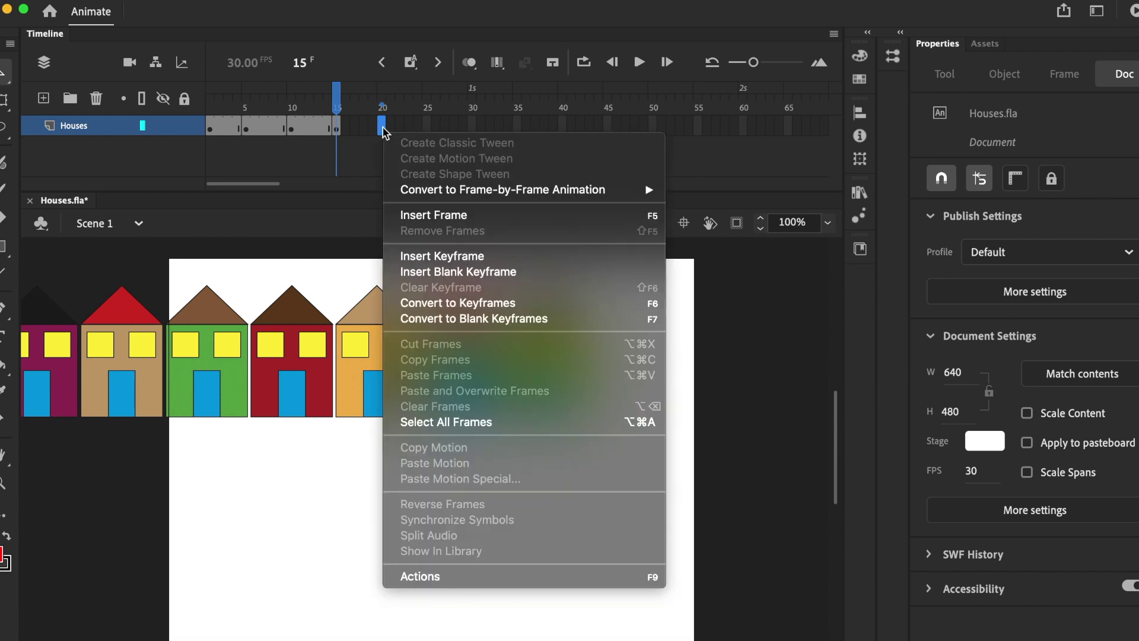
click(499, 264)
drag(556, 399, 479, 396)
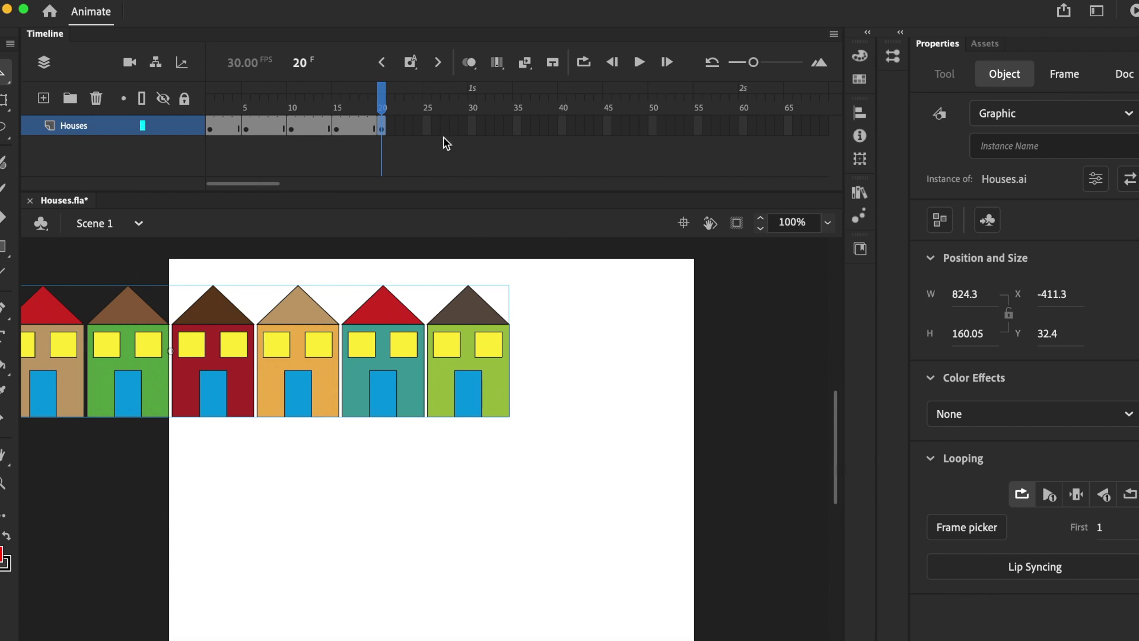
- Insert a keyframe at frame 25 and shift the row of houses left to about X -513
click(430, 126)
right_click(428, 126)
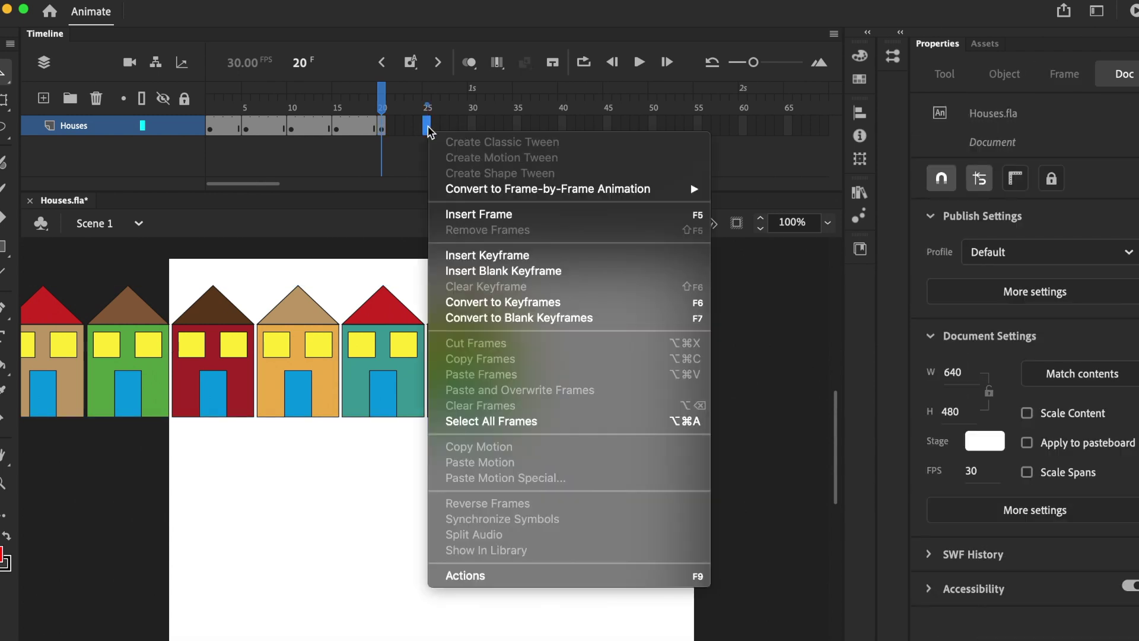
click(466, 255)
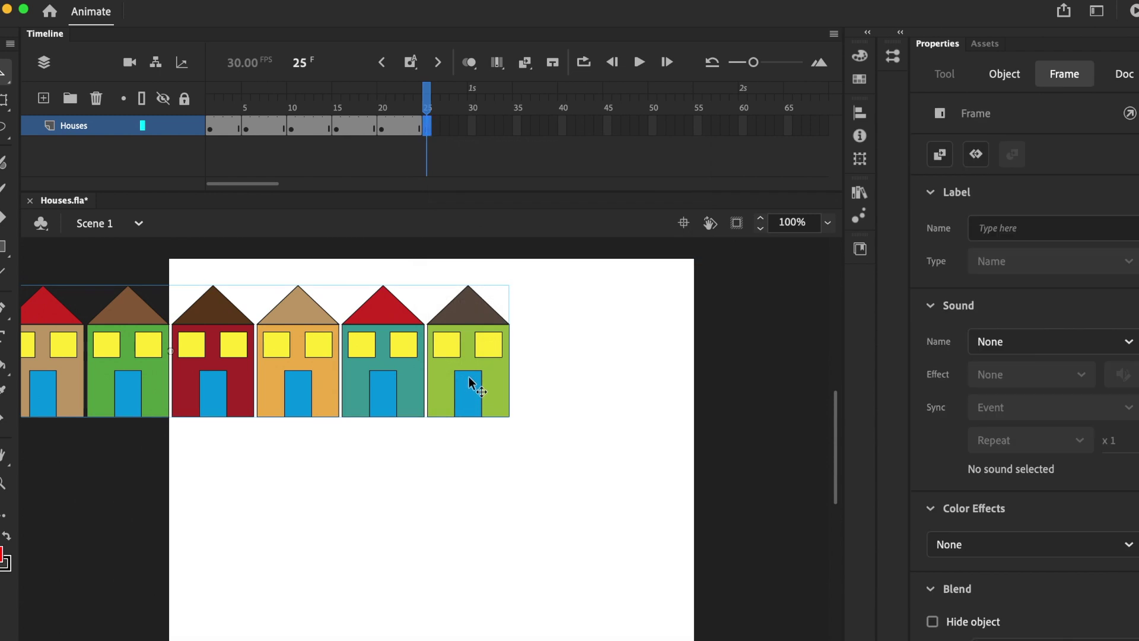
drag(466, 378, 384, 378)
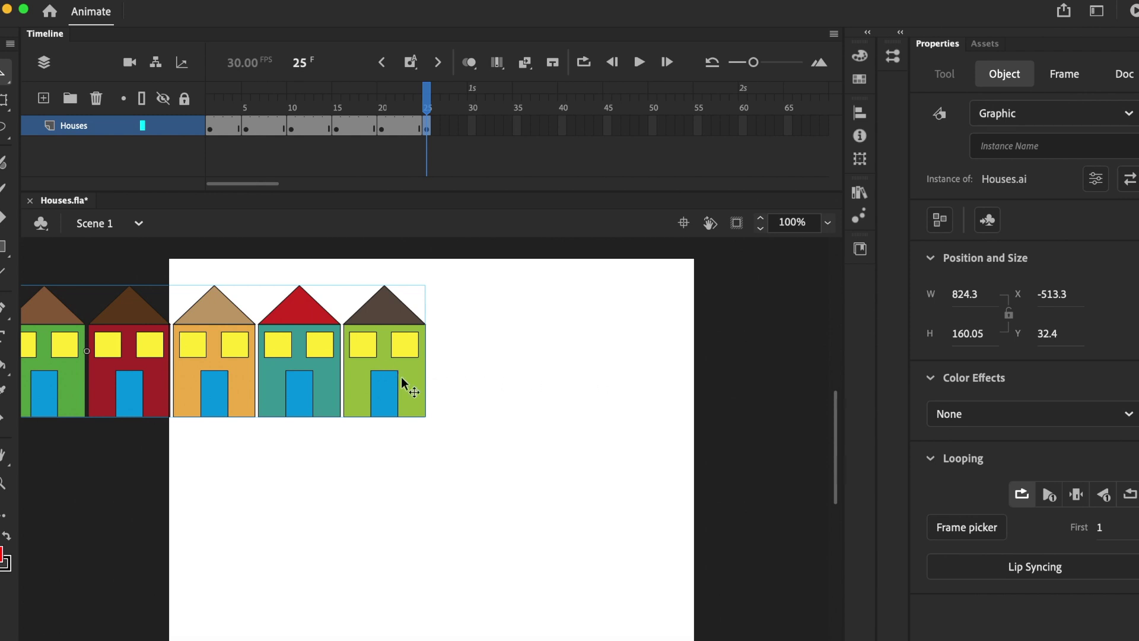
- Paste a second row of houses in frame 25 and align it with the first row at about X 537, Y 32.4
key(super+v)
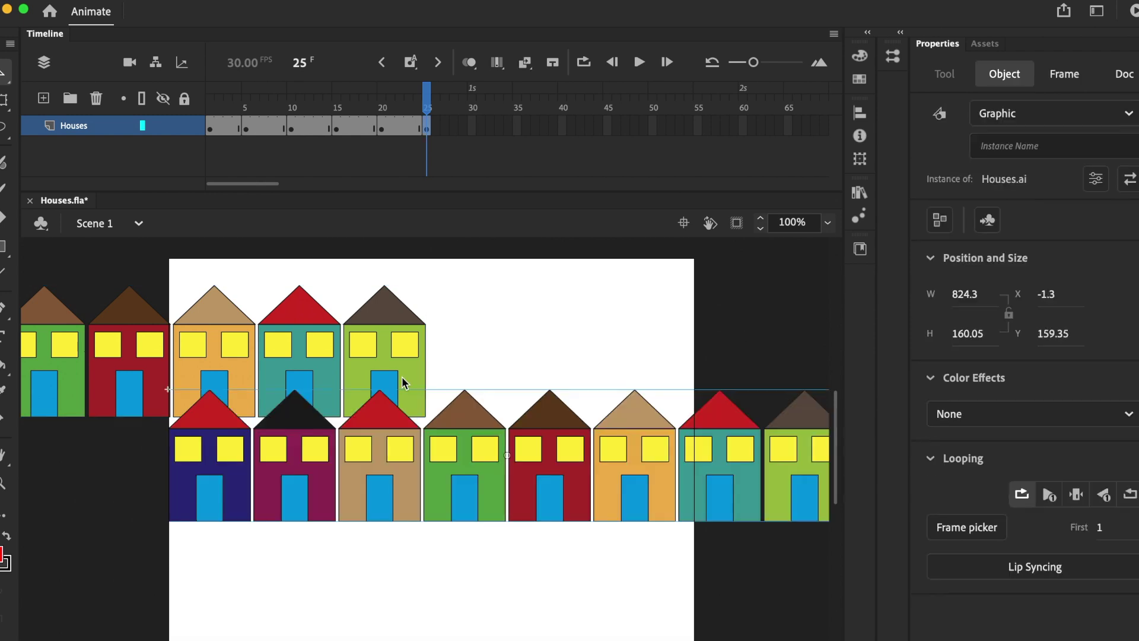
drag(336, 476, 862, 361)
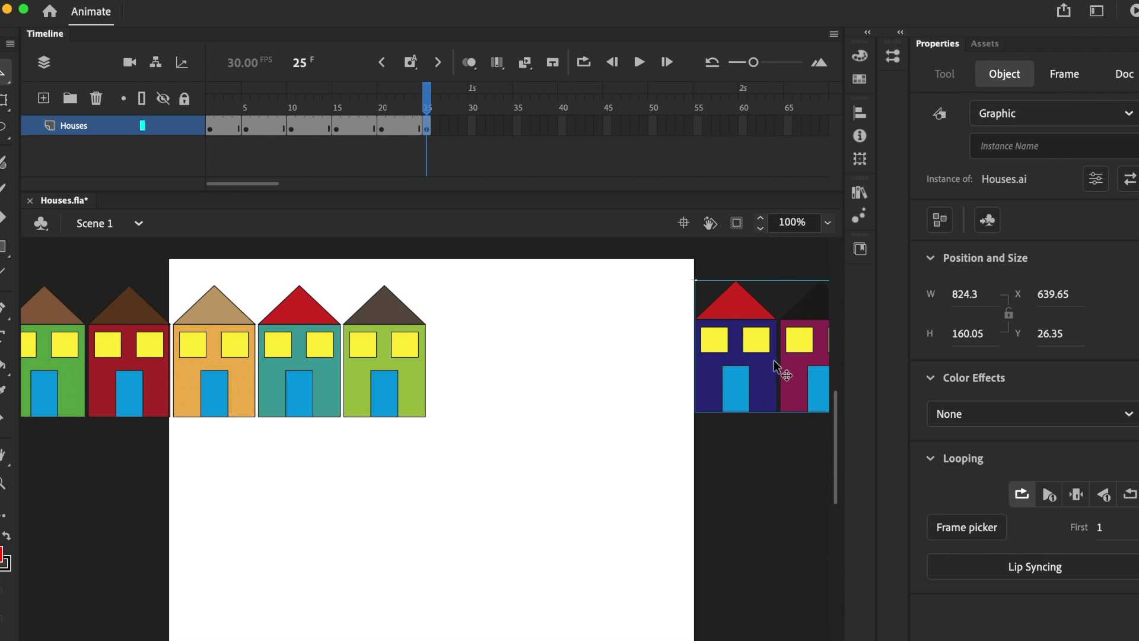
drag(774, 362, 692, 369)
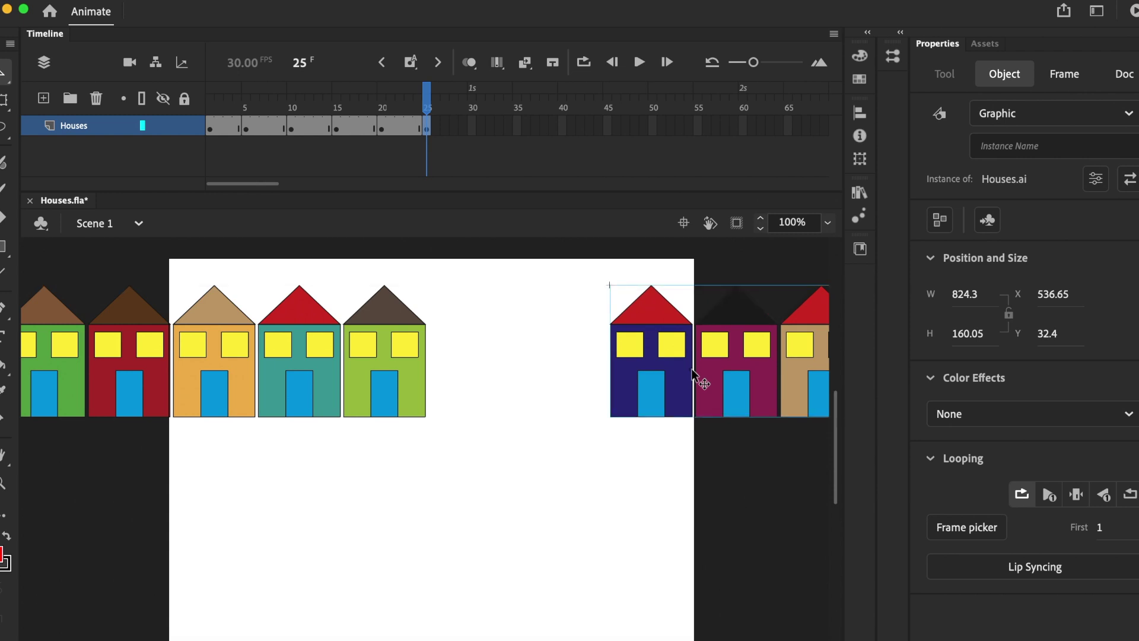
- Insert a keyframe at frame 30 and shift both rows of houses one house width left, to about X -616
click(473, 126)
right_click(473, 124)
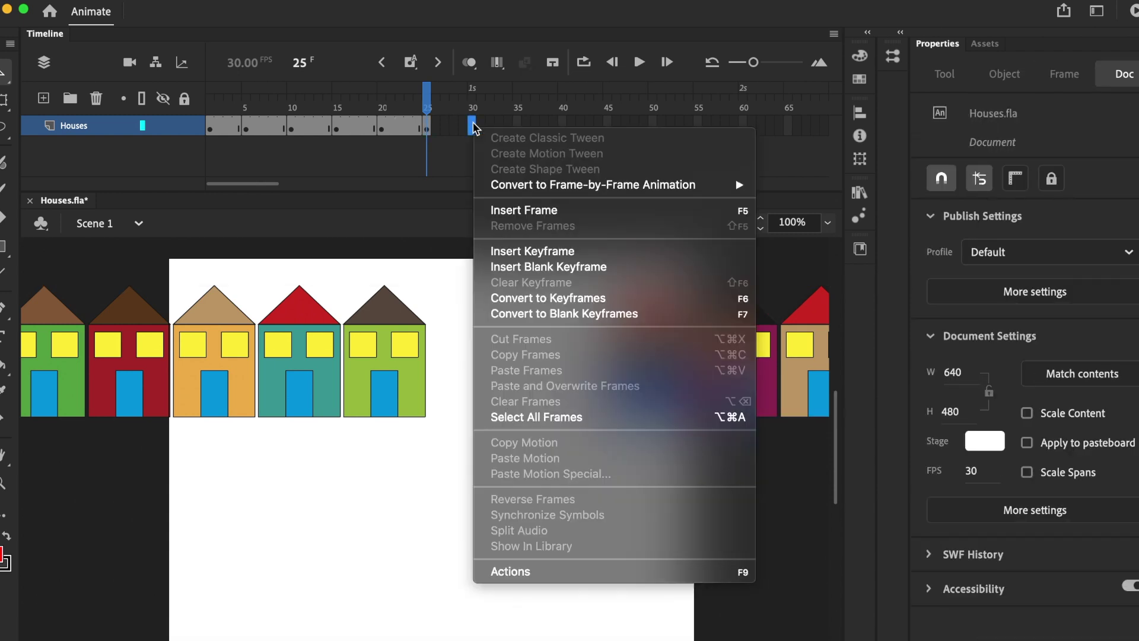
click(550, 254)
drag(719, 351, 631, 351)
- Insert a keyframe at frame 35 and shift both rows another house width left, to about X -719
click(517, 126)
right_click(517, 126)
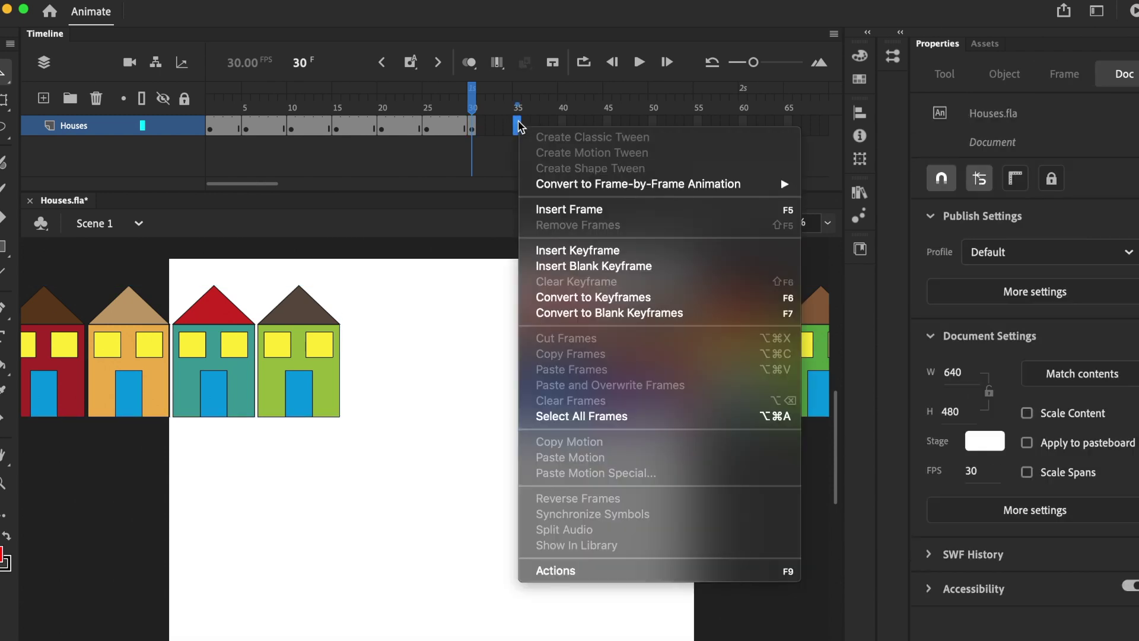
click(590, 250)
drag(750, 381, 661, 375)
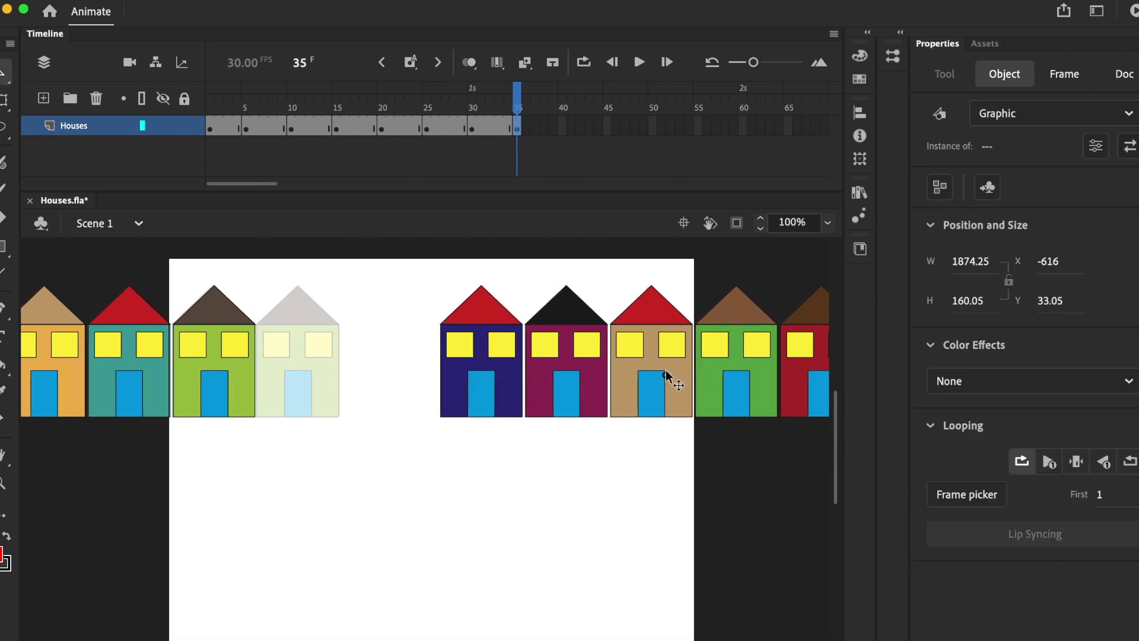
- Insert a keyframe at frame 40 and shift both rows of houses one more house width left
click(562, 125)
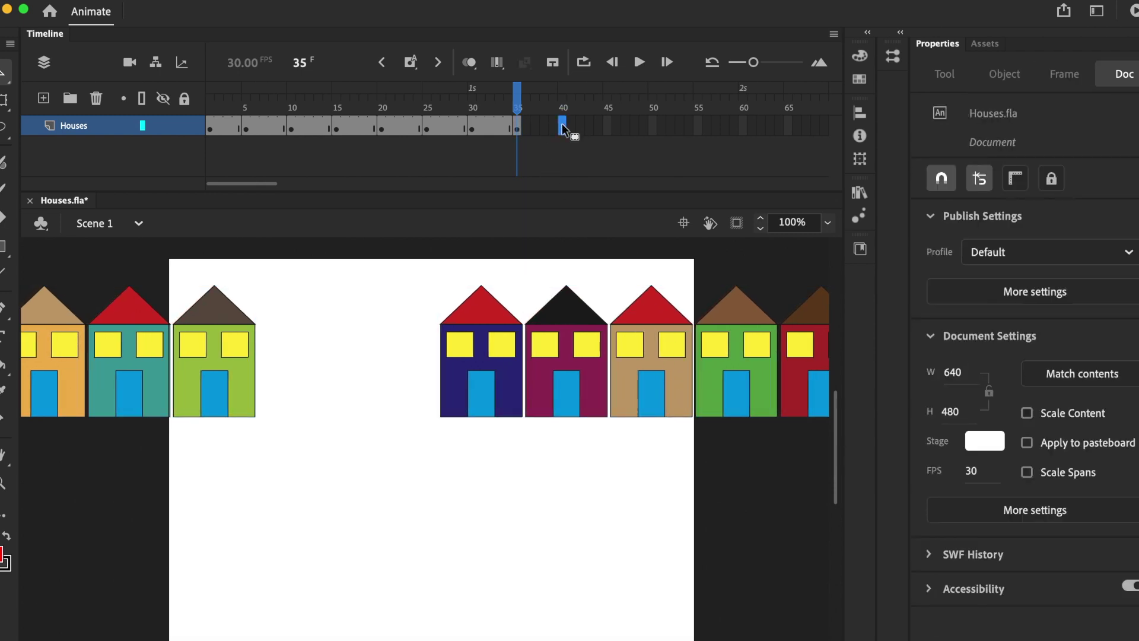
right_click(562, 125)
click(640, 255)
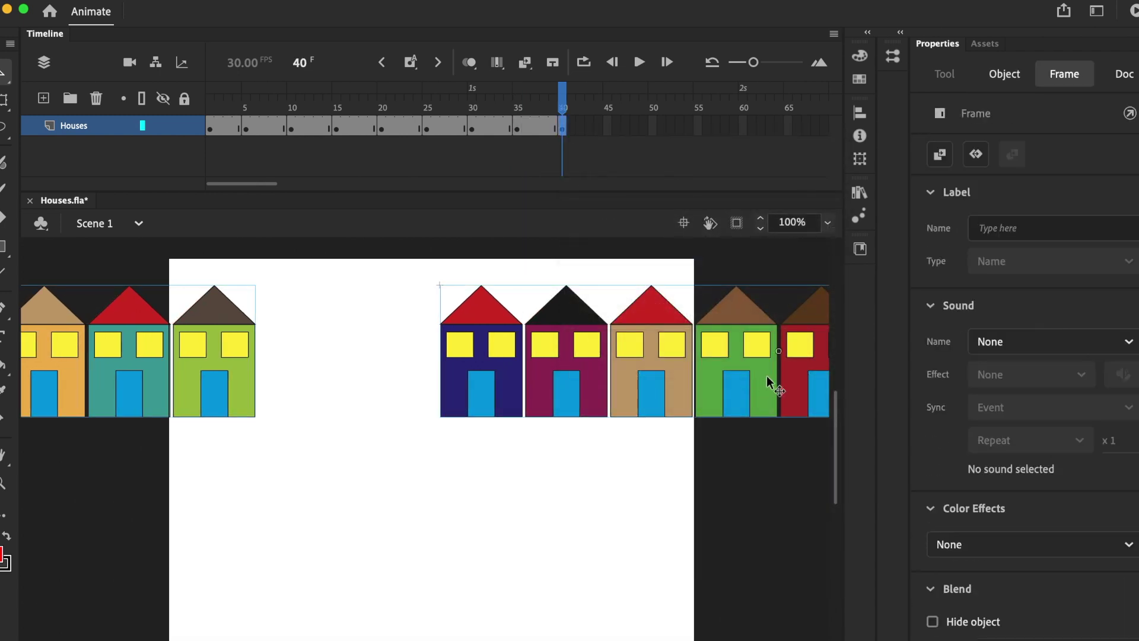
drag(761, 373, 685, 370)
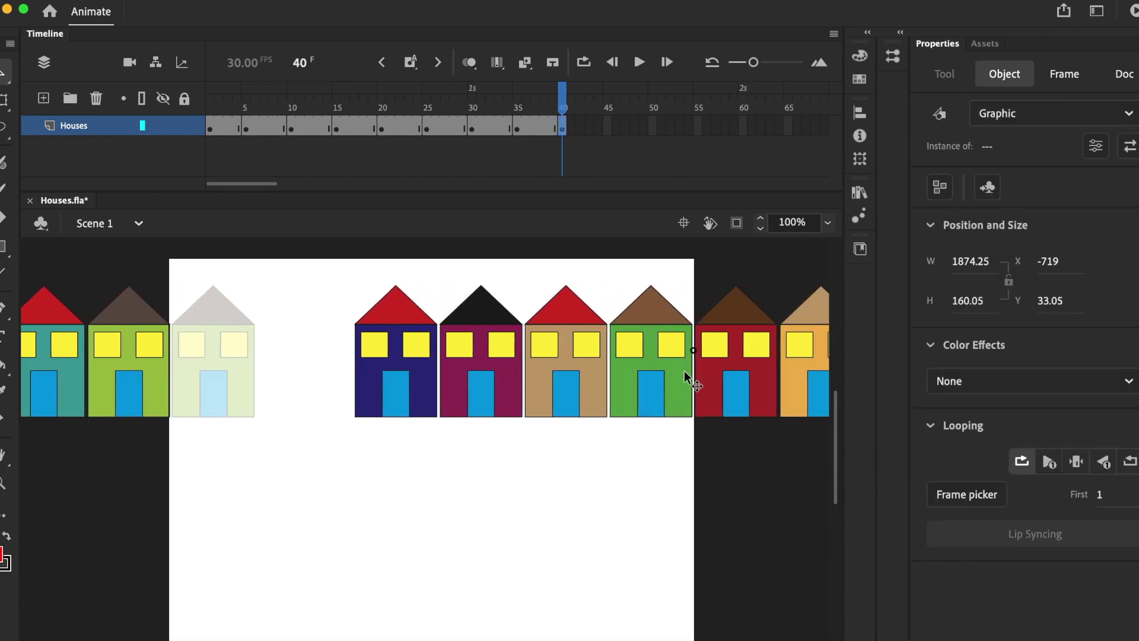
- Insert a keyframe at frame 45 and shift both rows of houses left to about X -925
click(606, 124)
right_click(606, 124)
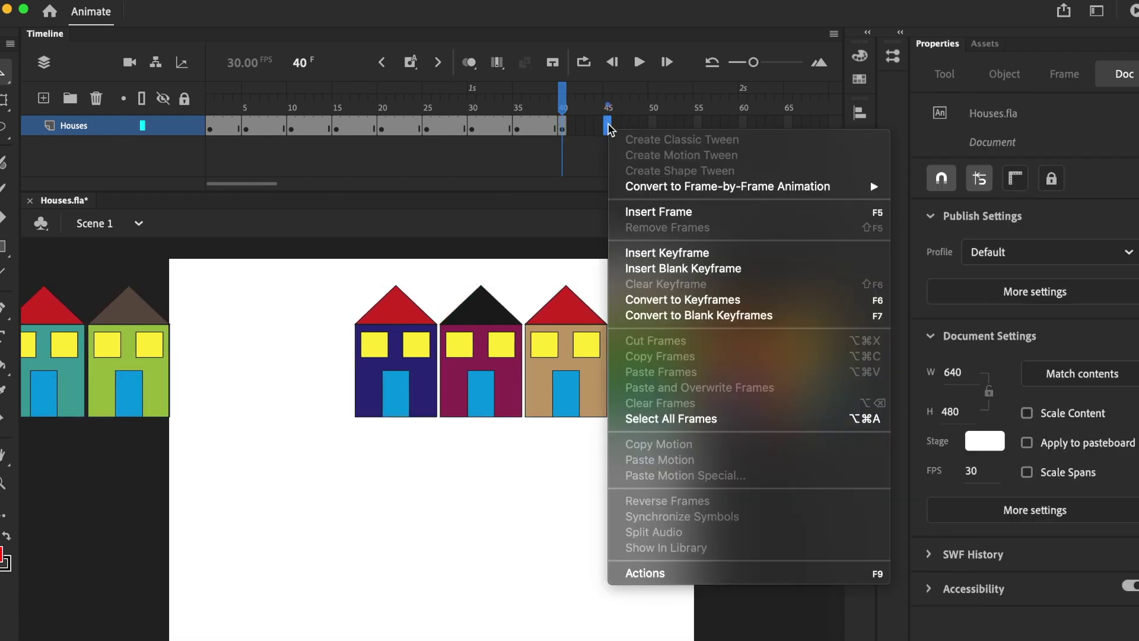
click(684, 259)
drag(755, 372, 664, 368)
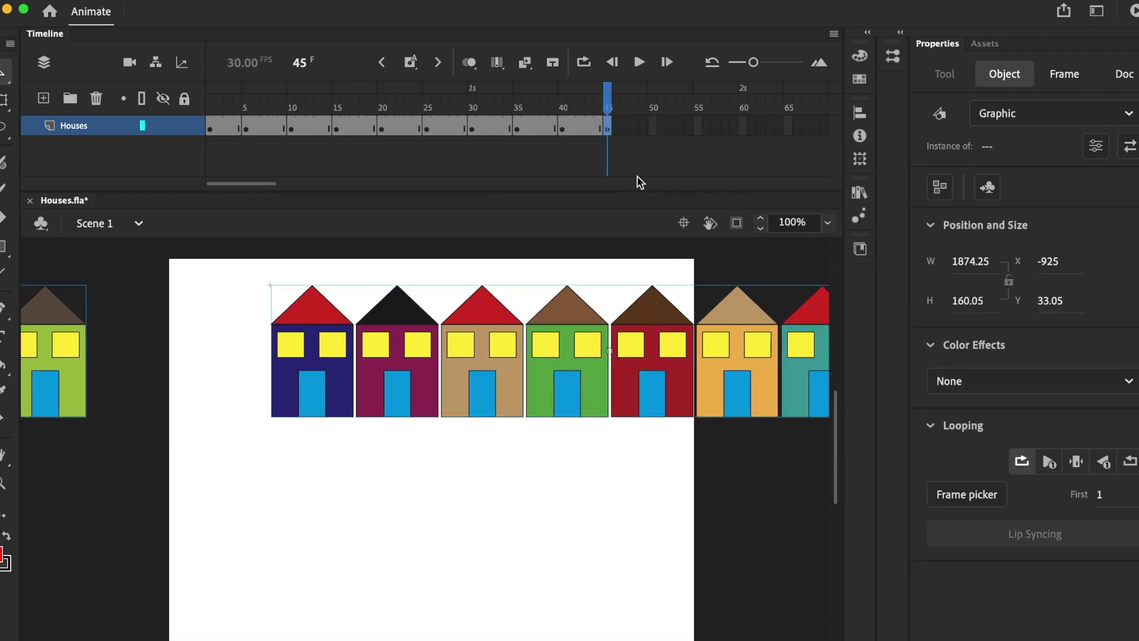
- Insert a keyframe at frame 50 and shift both rows of houses one house width left, to about X -1027
click(653, 126)
right_click(651, 122)
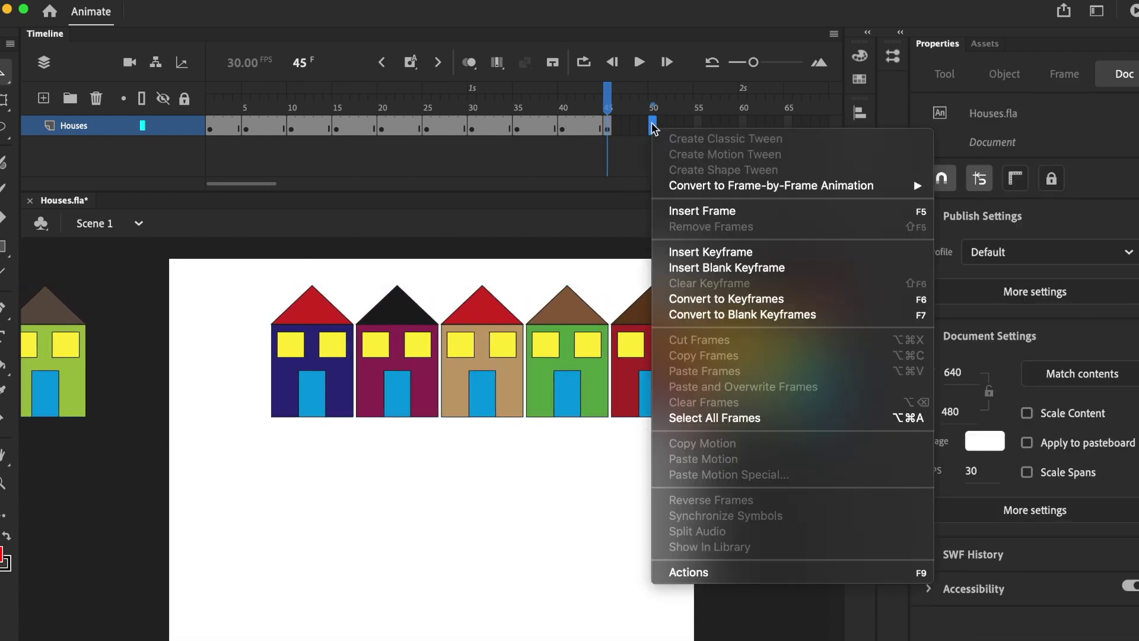
click(730, 252)
drag(745, 374, 663, 359)
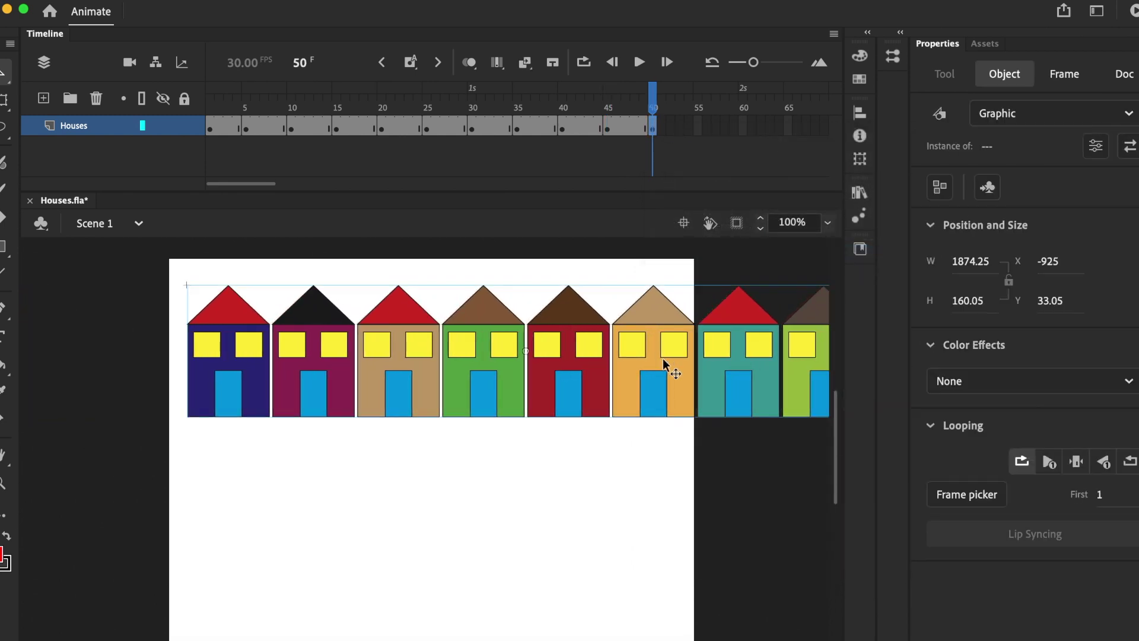
- Insert a keyframe at frame 55 and shift both rows left until the second row starts at the stage's left edge
click(698, 122)
right_click(698, 122)
click(736, 254)
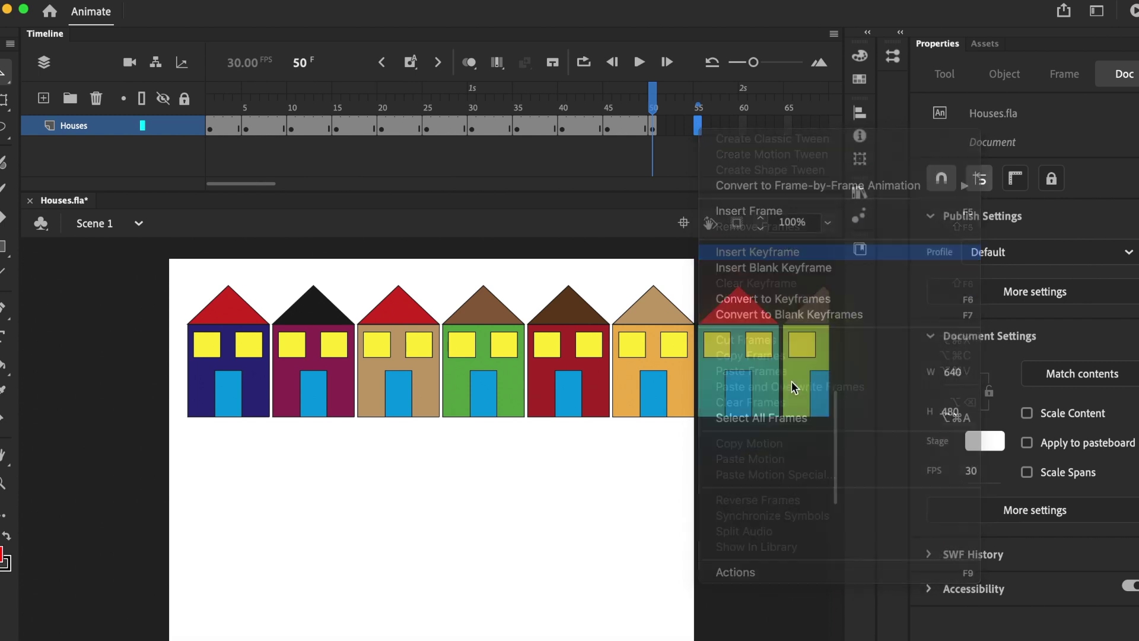
drag(797, 367, 777, 365)
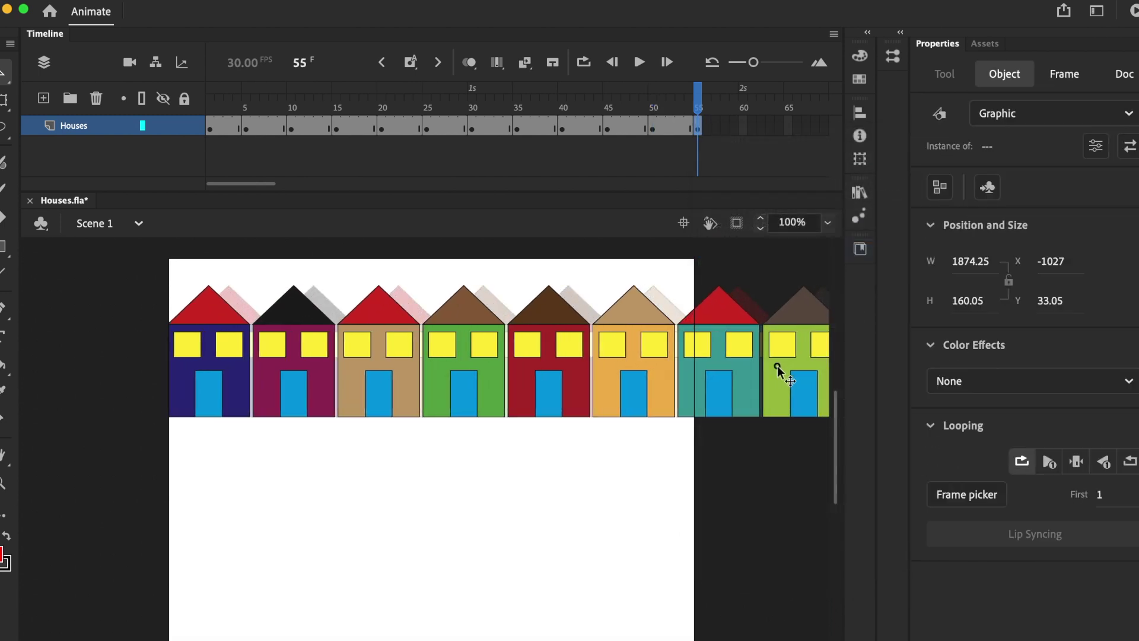
click(718, 468)
- Return to frame 1, test the movie in an enlarged preview window, and close the preview
drag(702, 103, 209, 96)
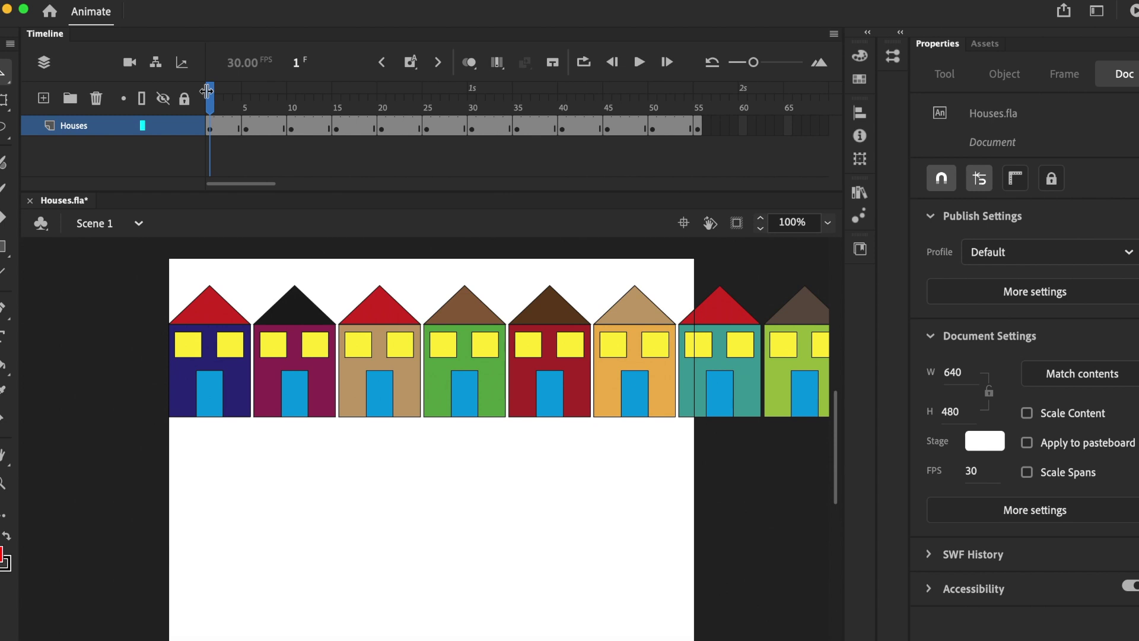
key(super+Return)
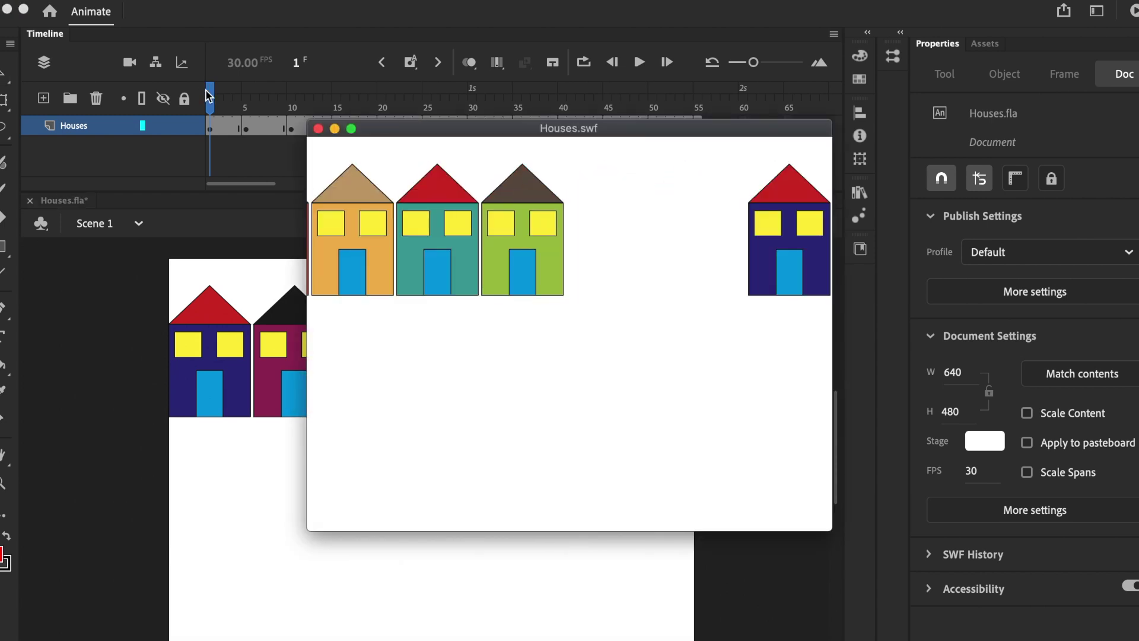
click(351, 128)
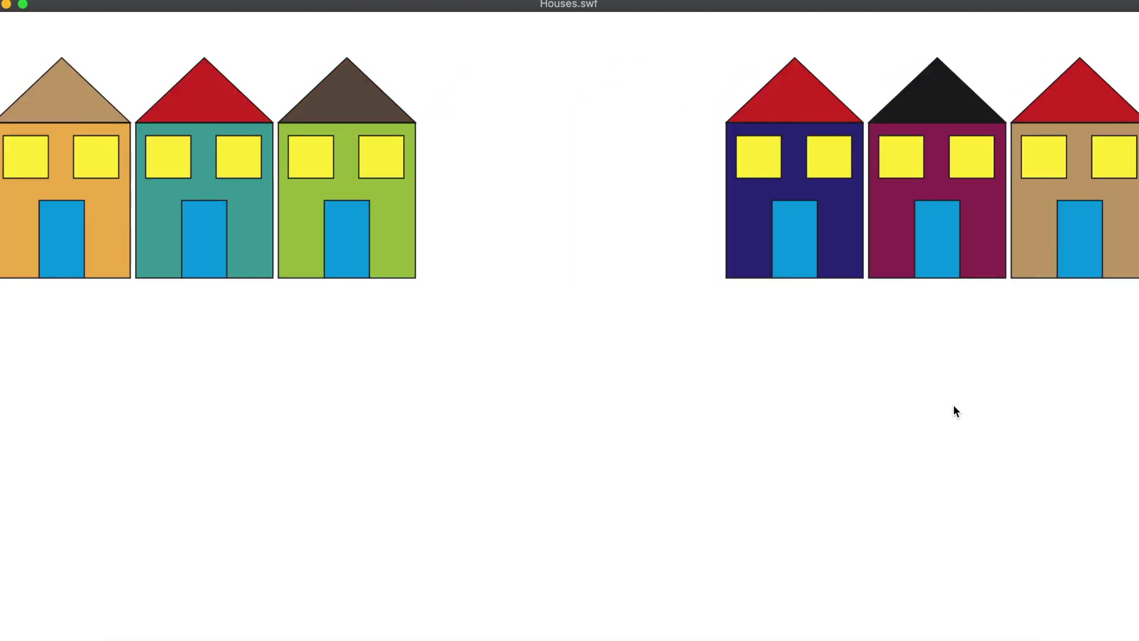
key(super+w)
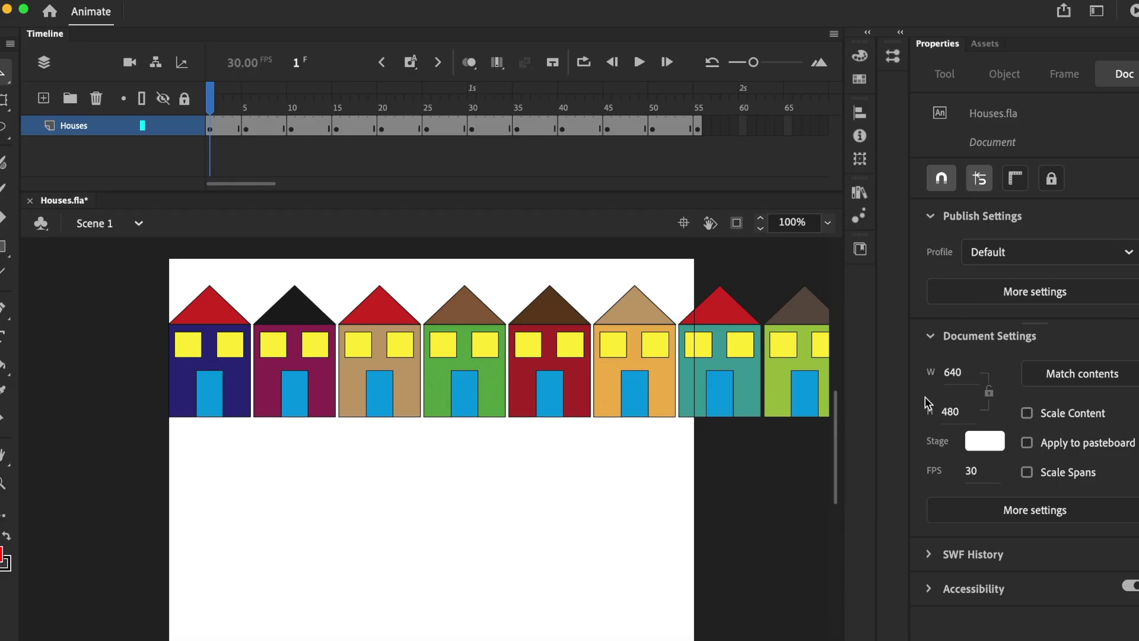
- Apply a classic tween to frames 1 through 55 of the Houses layer
click(209, 127)
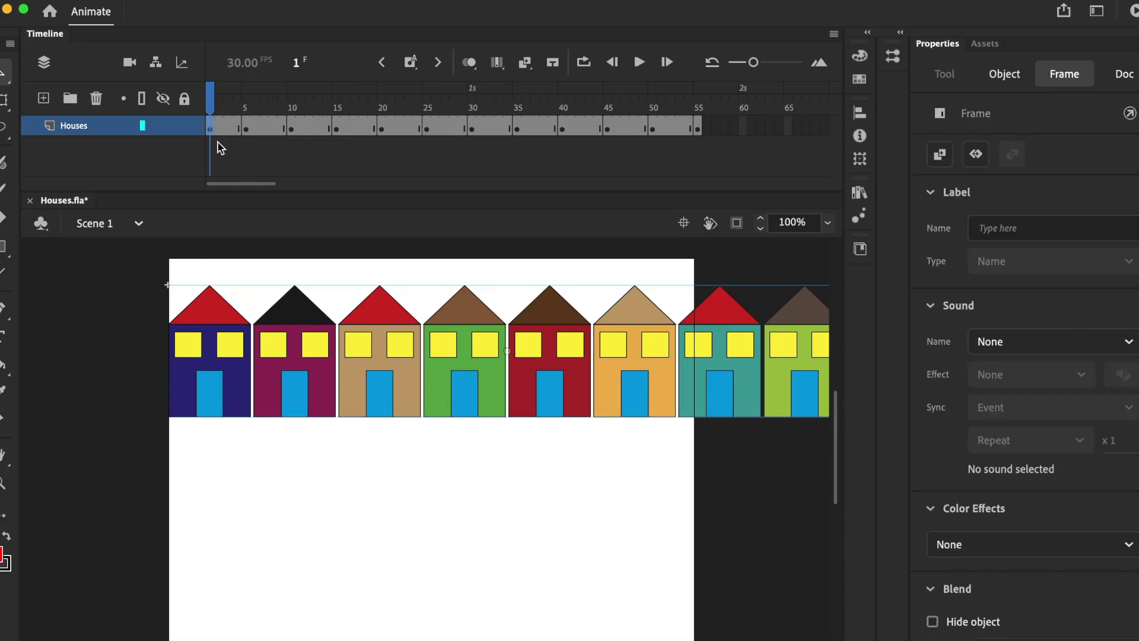
shift+click(698, 125)
right_click(678, 126)
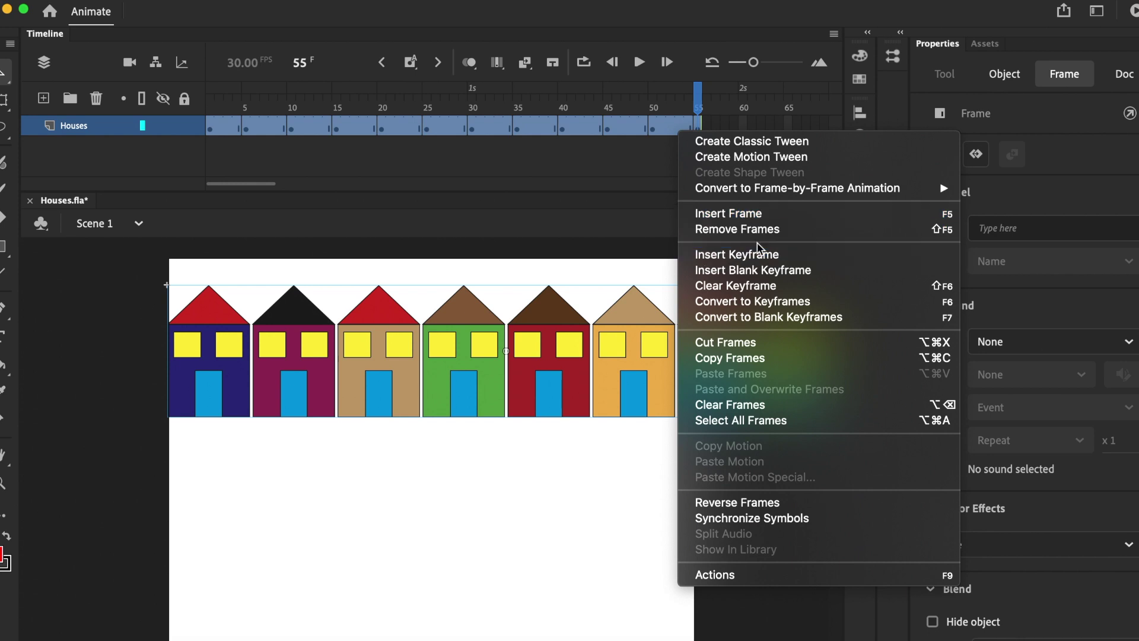
click(829, 148)
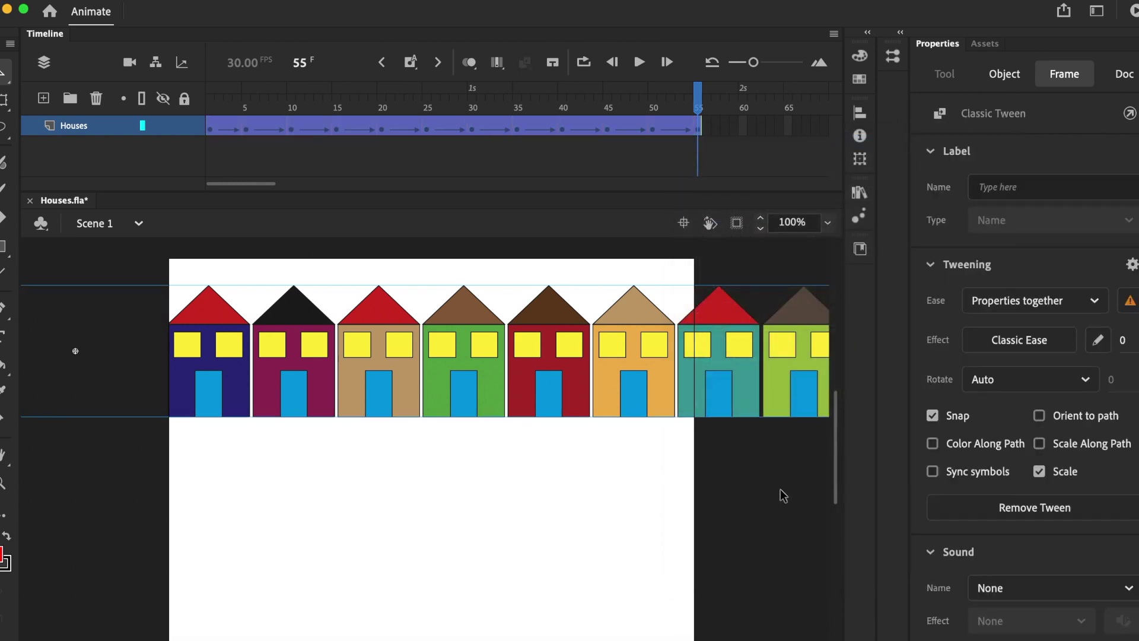
- Test the tweened movie in an enlarged preview window, close it, and undo the classic tween
click(777, 489)
key(super+Return)
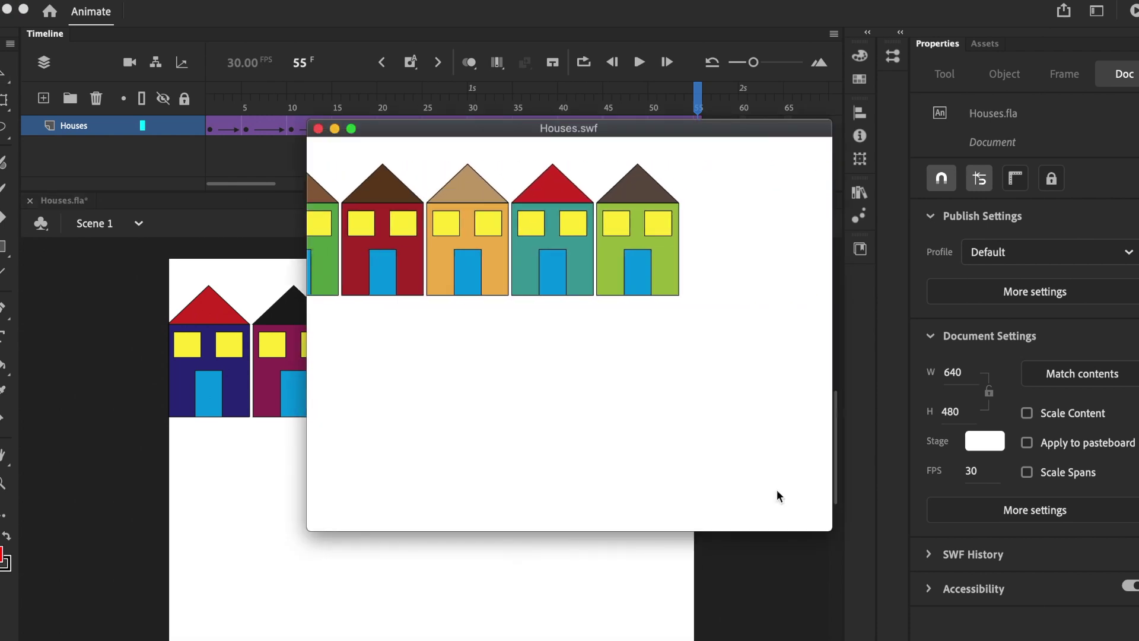
click(351, 129)
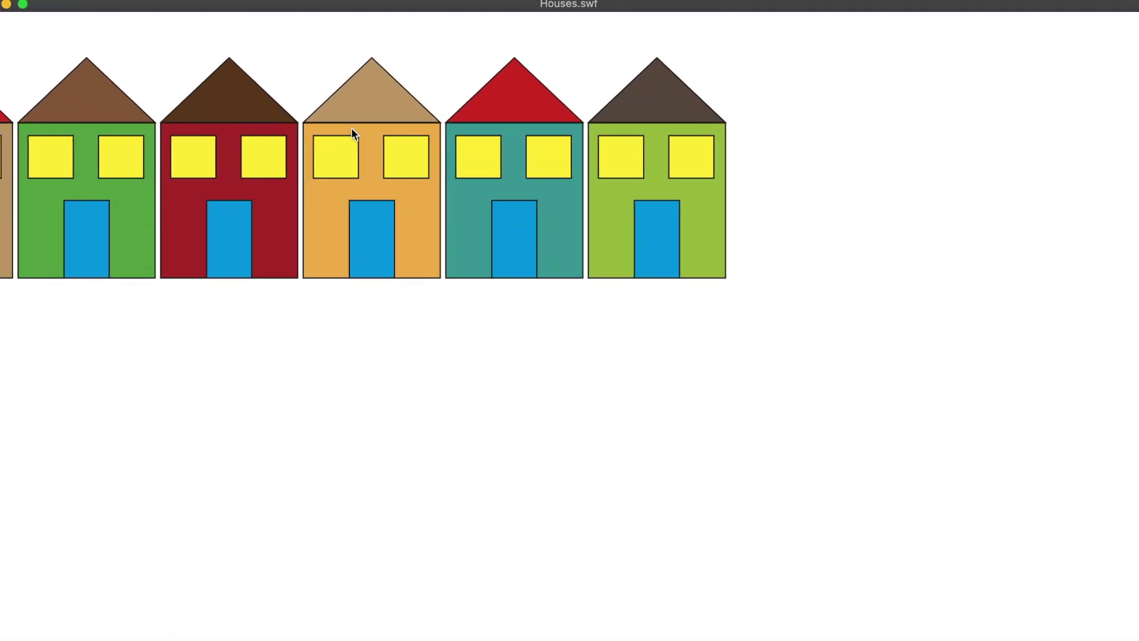
click(3, 5)
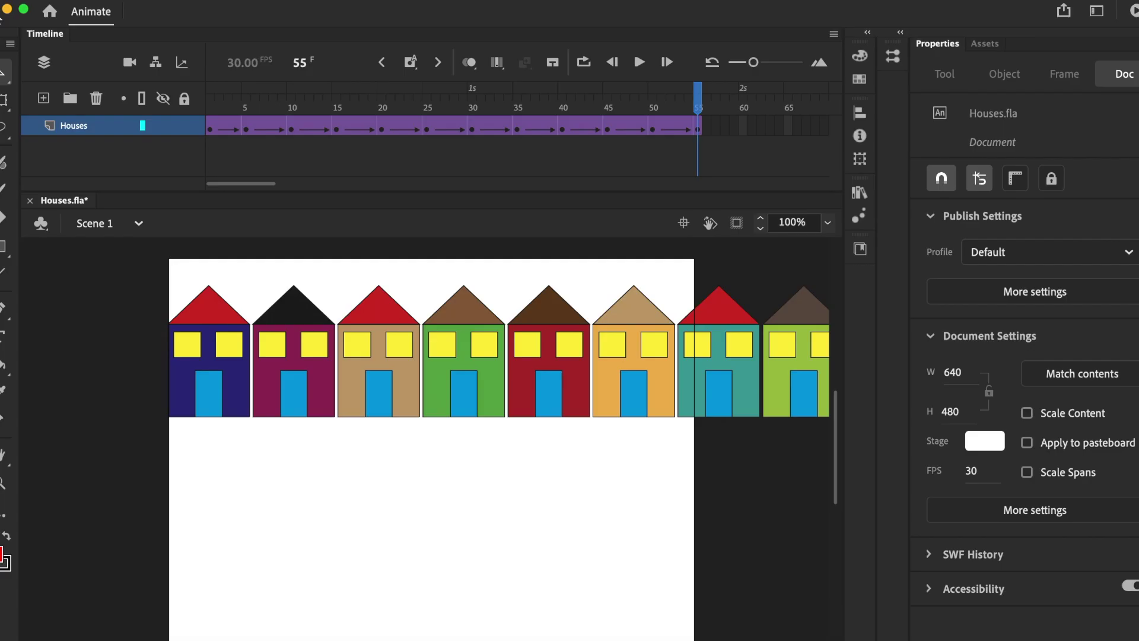
click(609, 304)
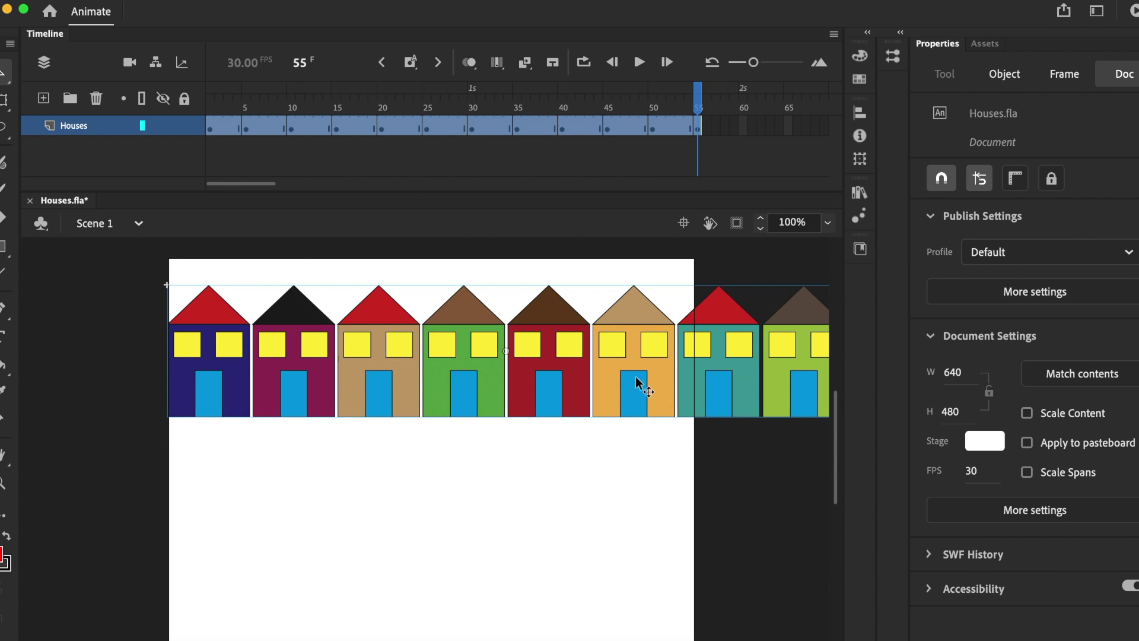
- Test the movie without the tween and close the preview window
click(764, 440)
key(super+Return)
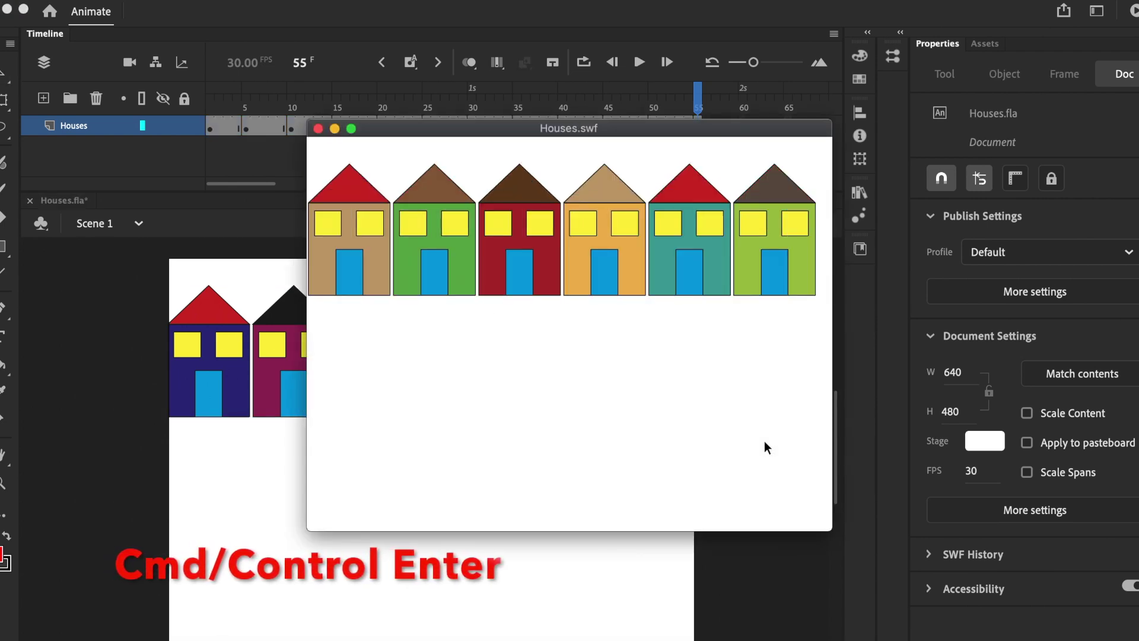
key(super+w)
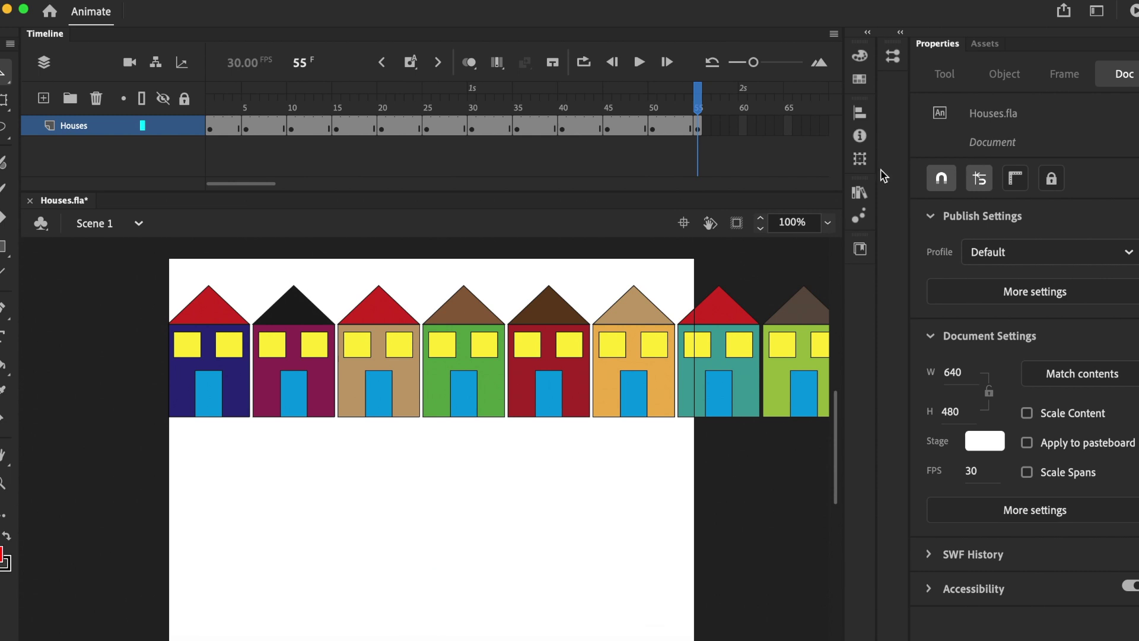
- Place the Car.ai symbol from the library on the stage at frame 55 of the Houses layer
click(856, 196)
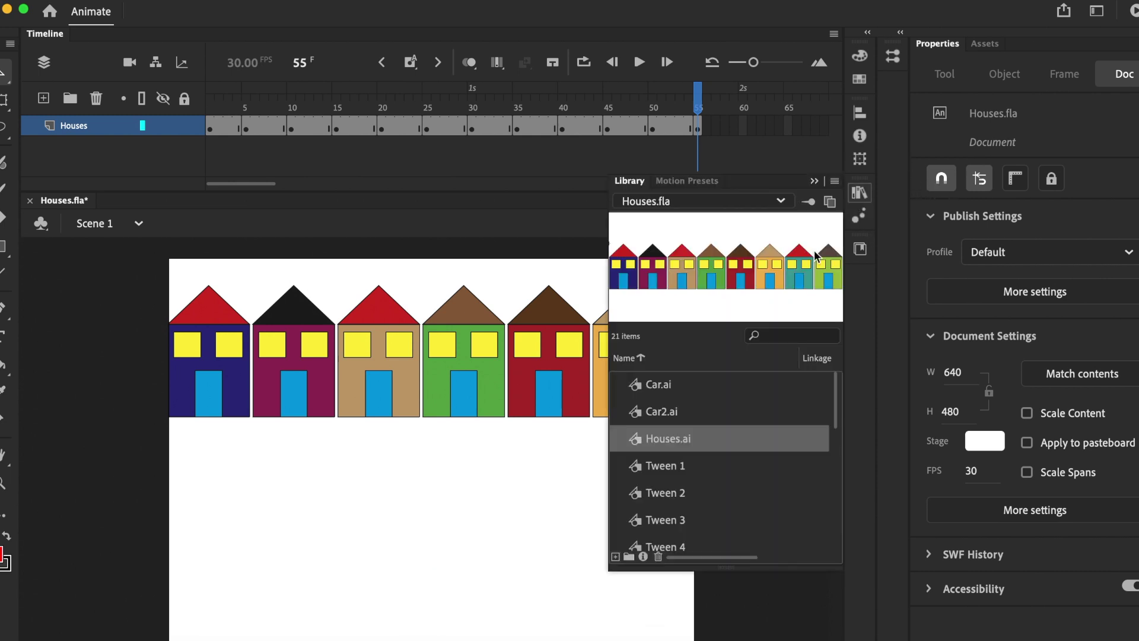
click(664, 387)
drag(675, 390, 422, 503)
click(814, 181)
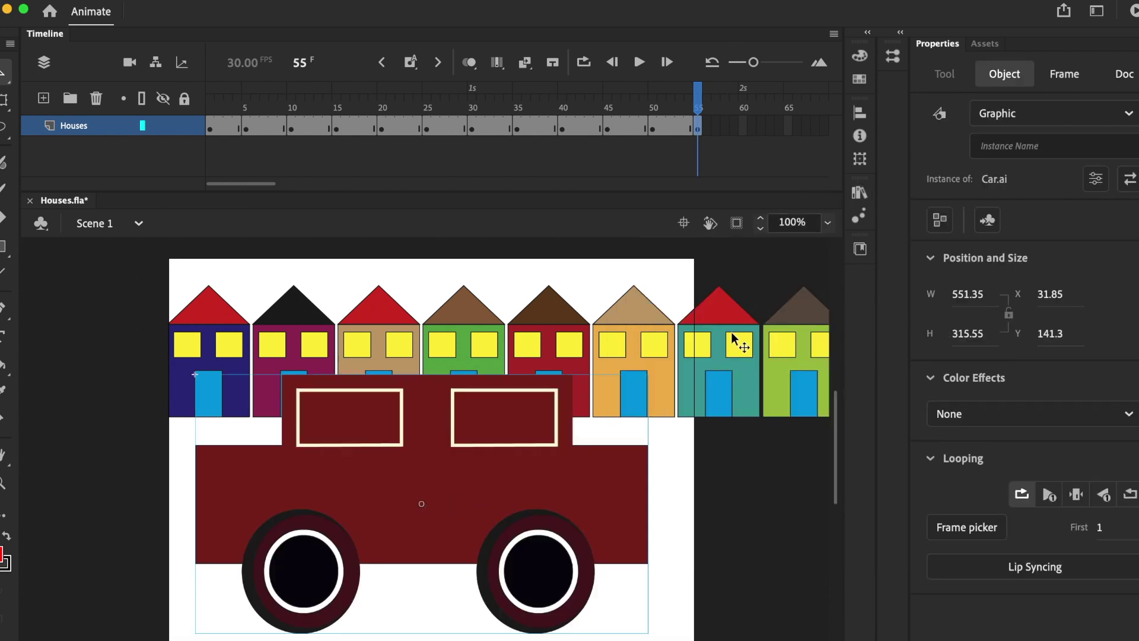
- Try scaling the car down with Free Transform, undo the scaling, and delete the car from the Houses layer
click(4, 99)
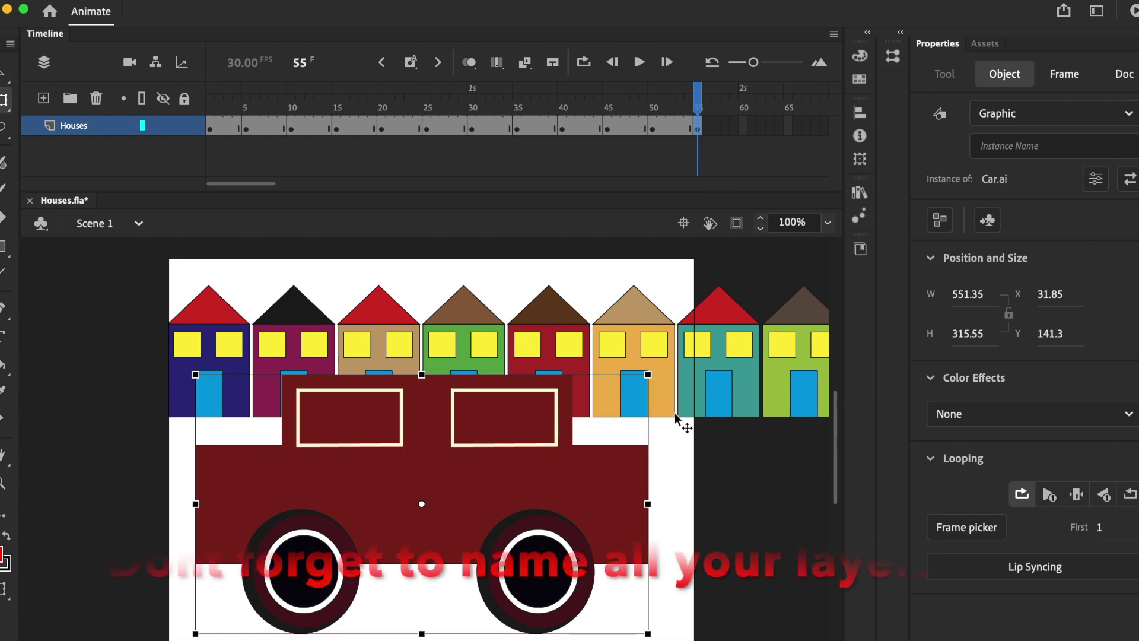
drag(648, 374, 522, 439)
key(super+z)
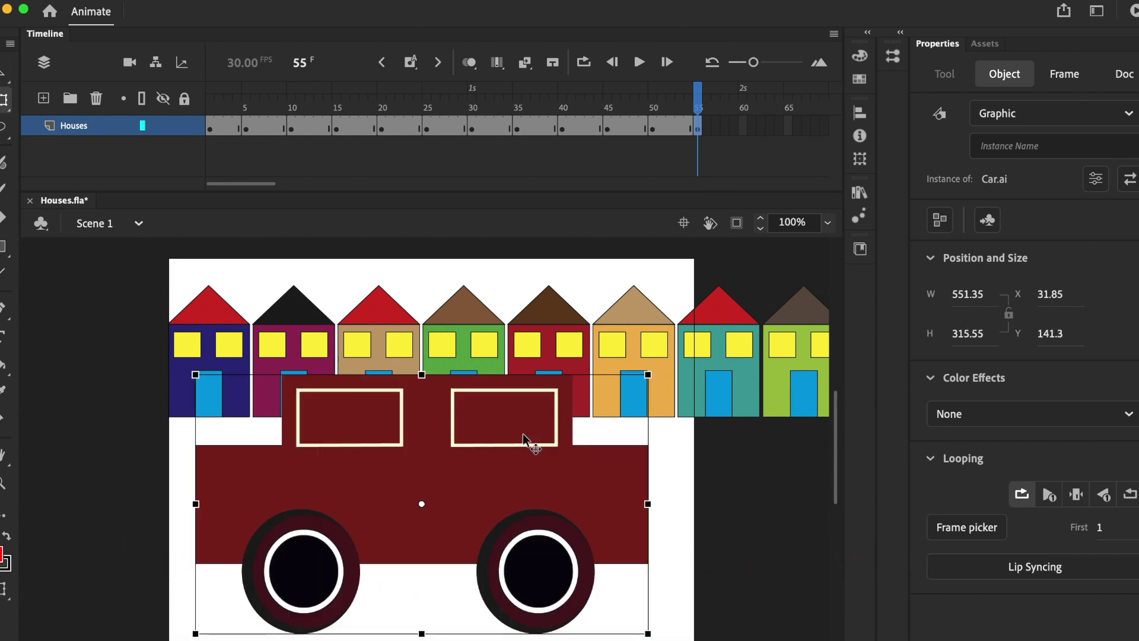
key(Delete)
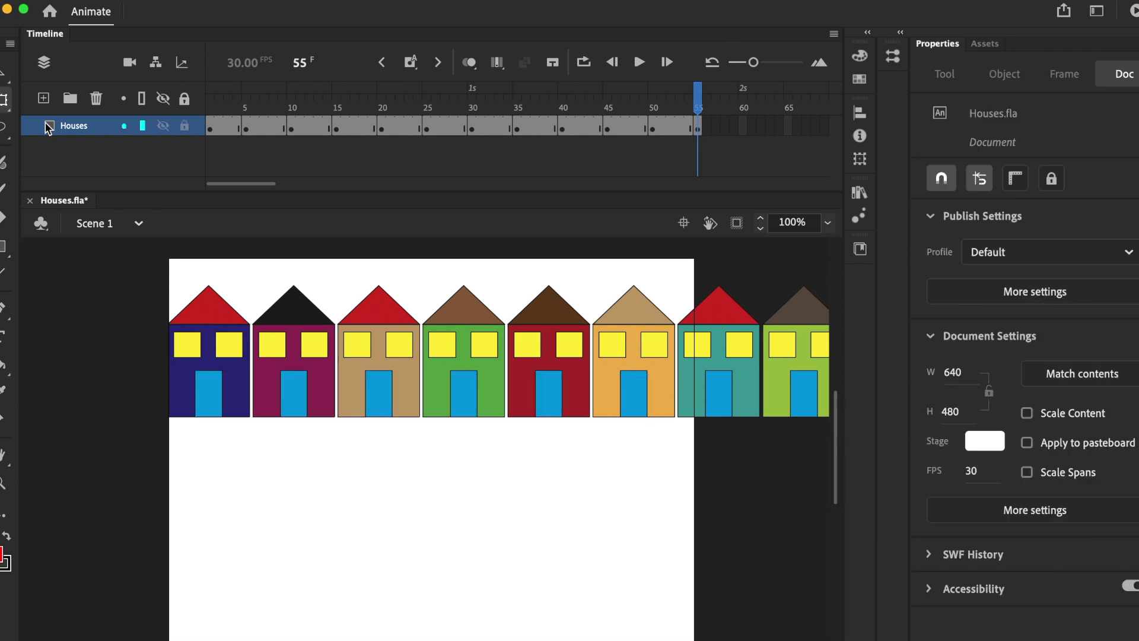
- Add a new layer above Houses and name it csr1
click(46, 99)
click(66, 128)
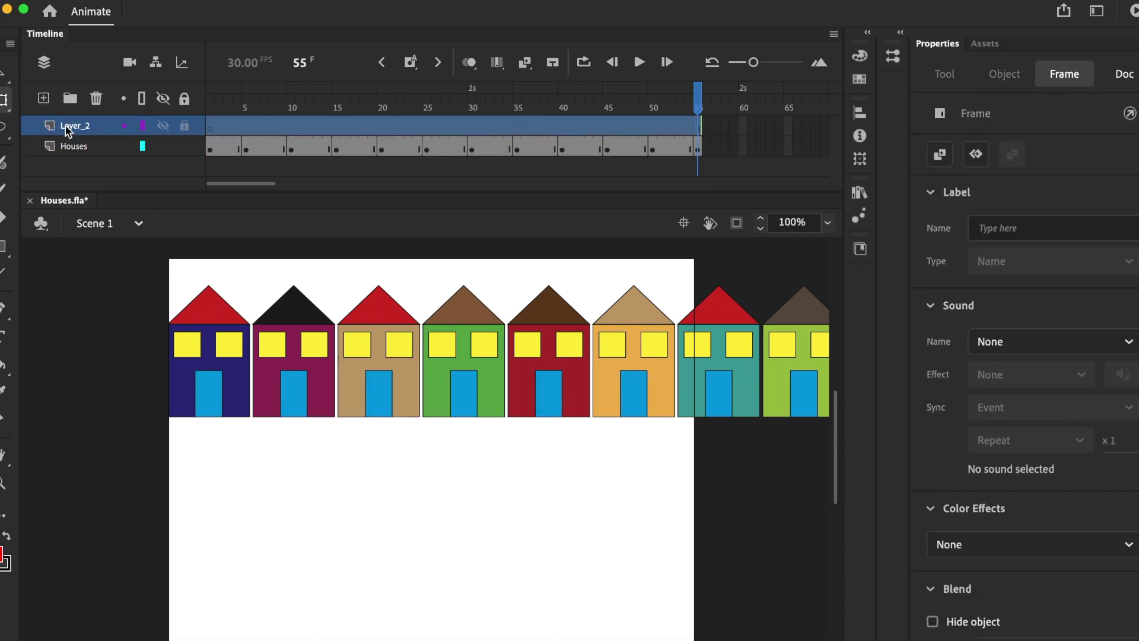
key(c)
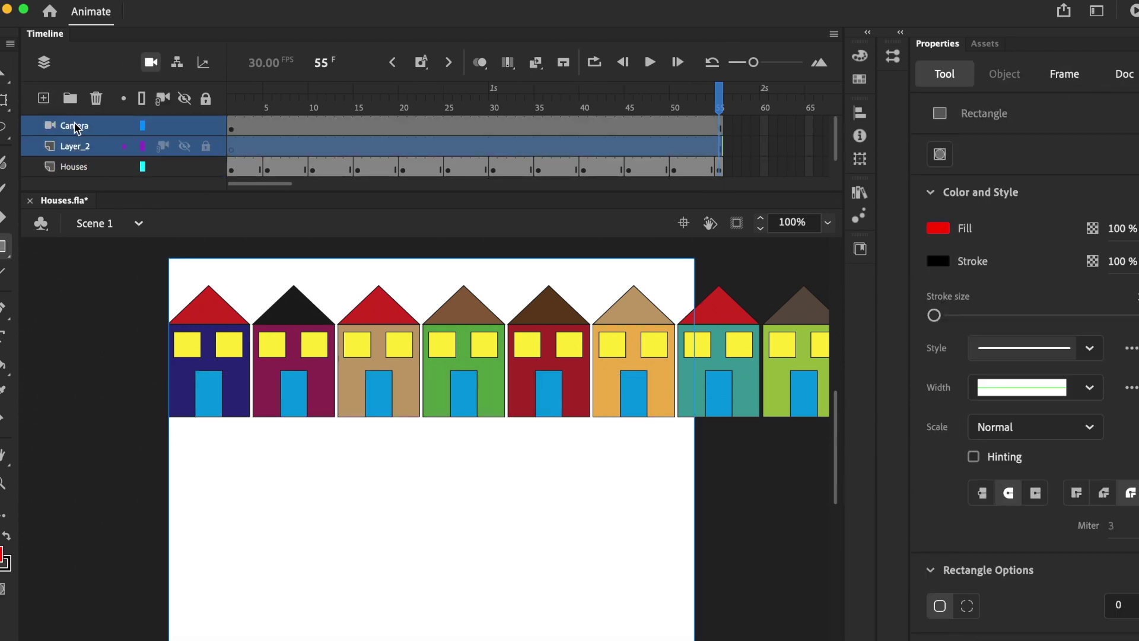
key(ctrl+z)
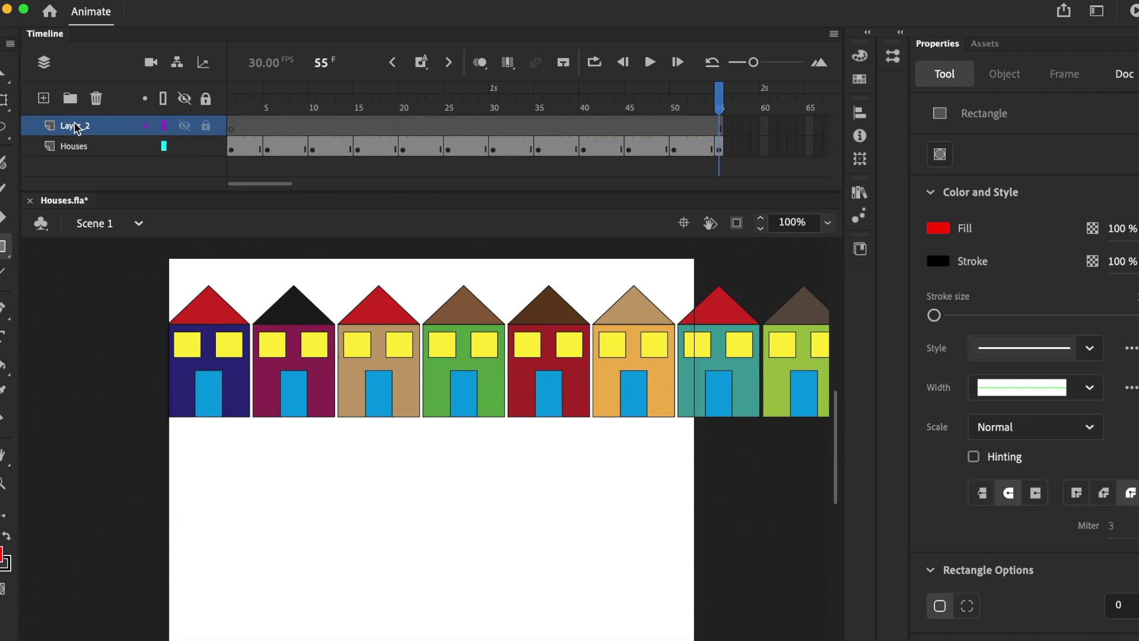
double_click(76, 126)
text(csr)
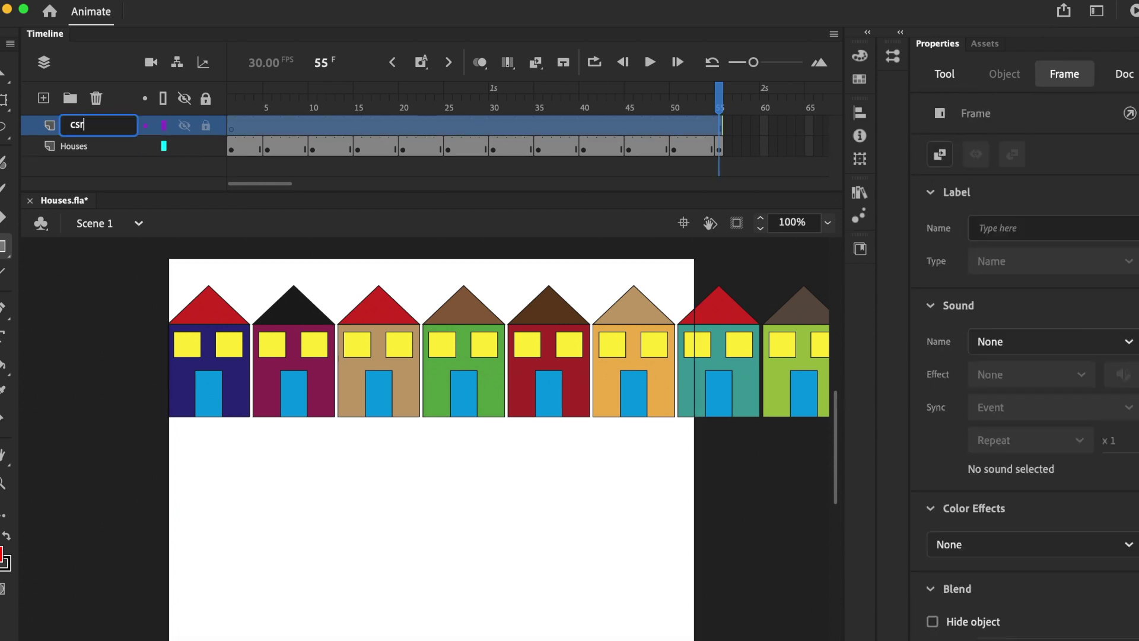
text(1)
key(Return)
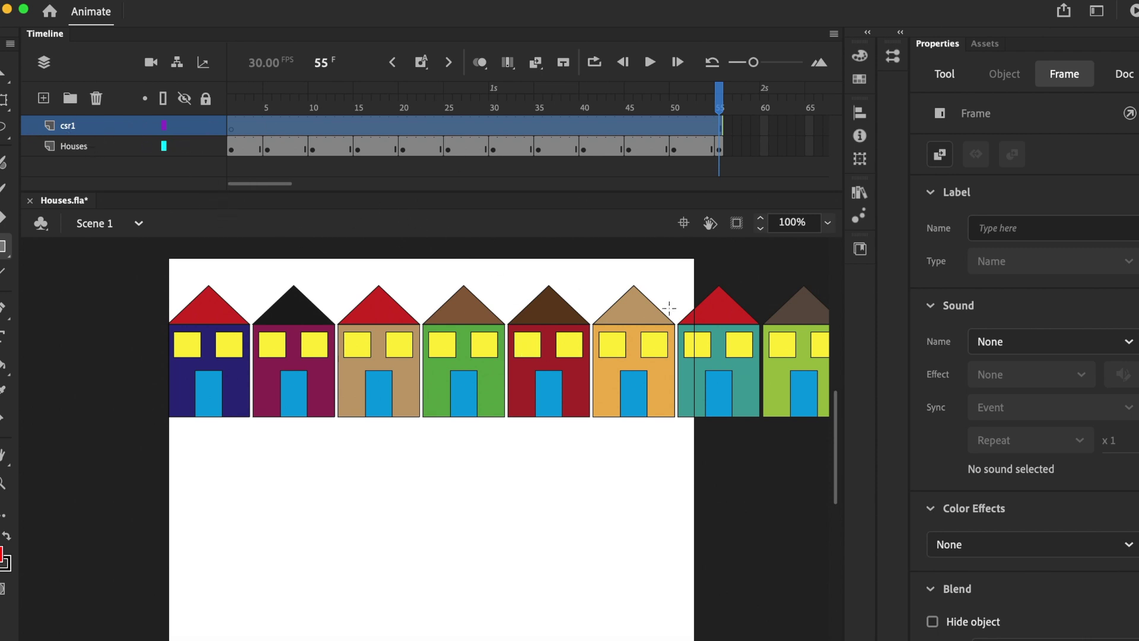
- Place Car.ai on the csr1 layer at frame 55, scale it to about 217 by 132, and move it just beyond the stage's right edge
click(859, 216)
click(860, 190)
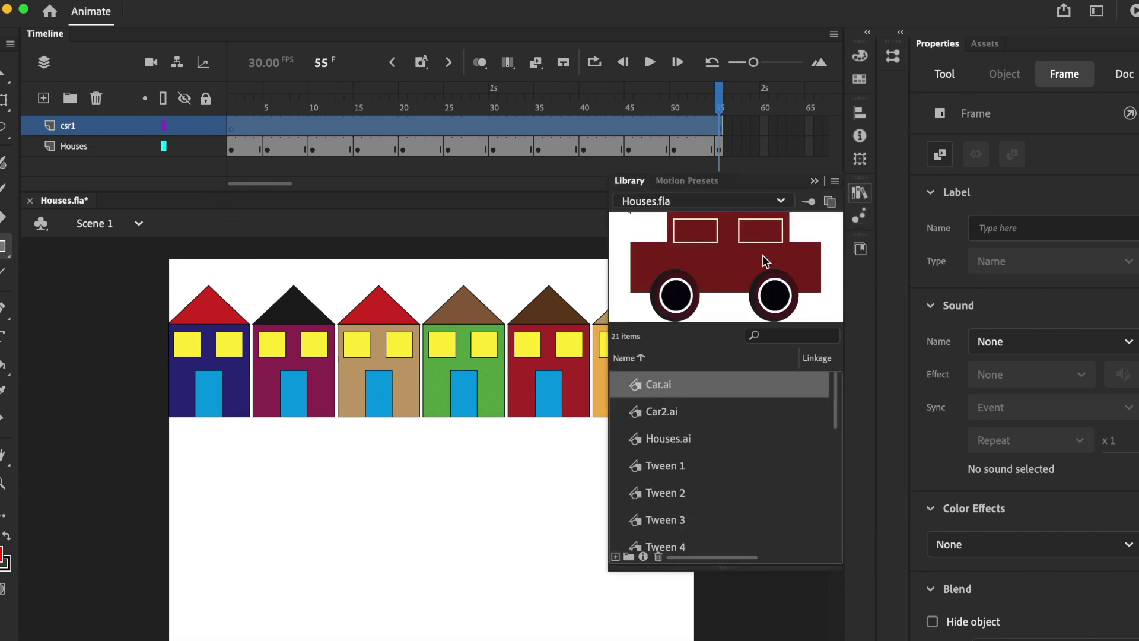
drag(490, 460, 490, 458)
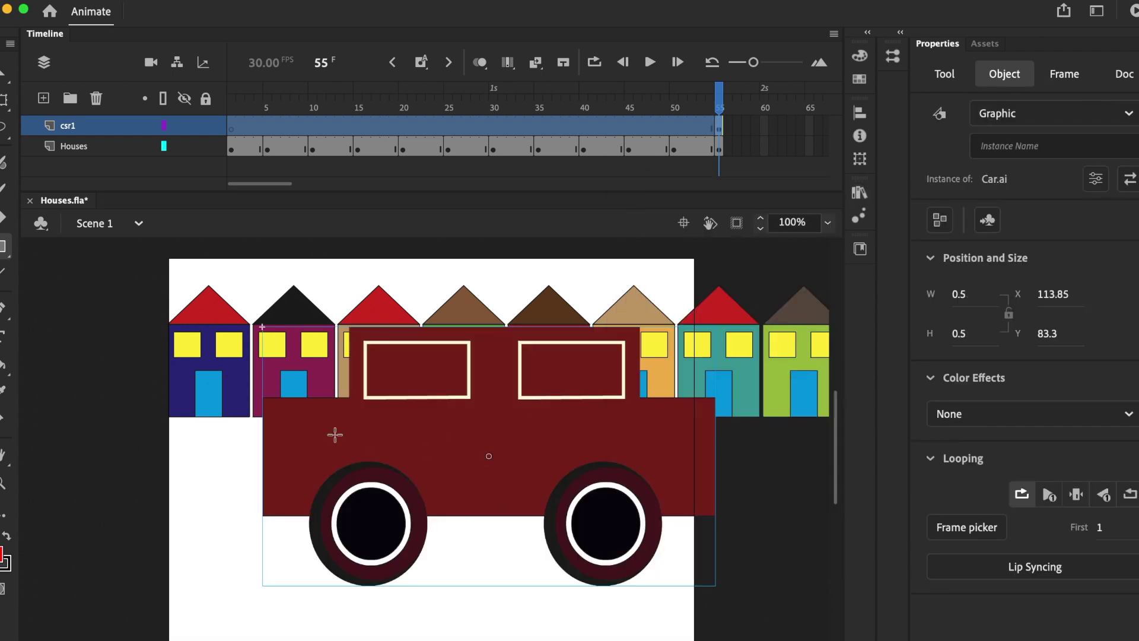
click(3, 101)
drag(263, 325, 399, 402)
drag(537, 466, 799, 461)
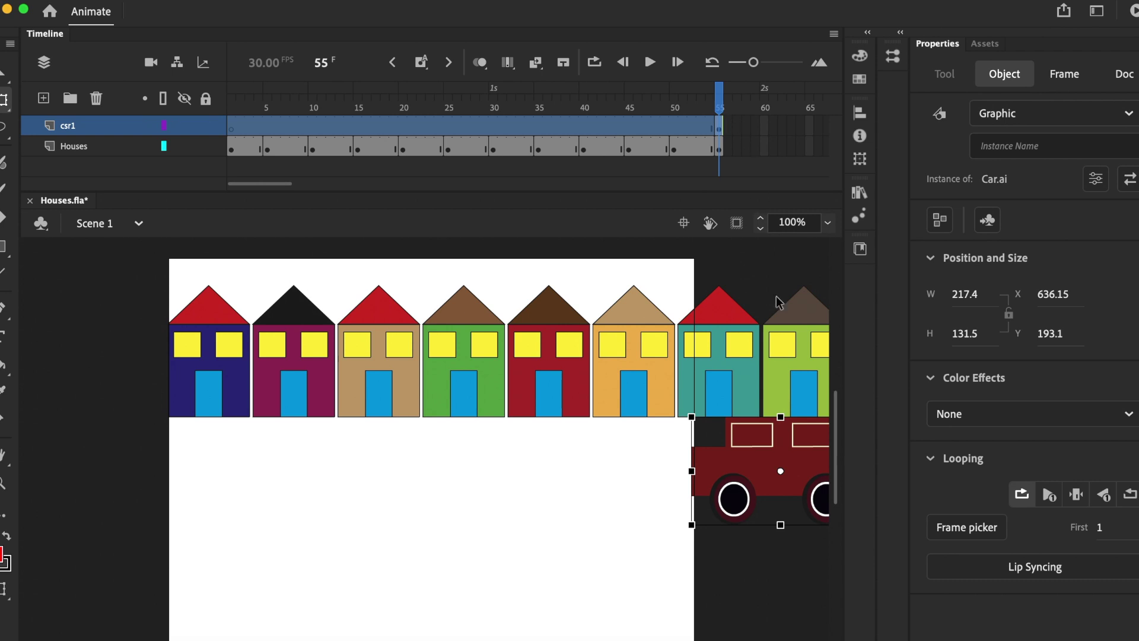
- Remove frame 55, which holds the misplaced car, from the csr1 layer
drag(719, 105, 232, 104)
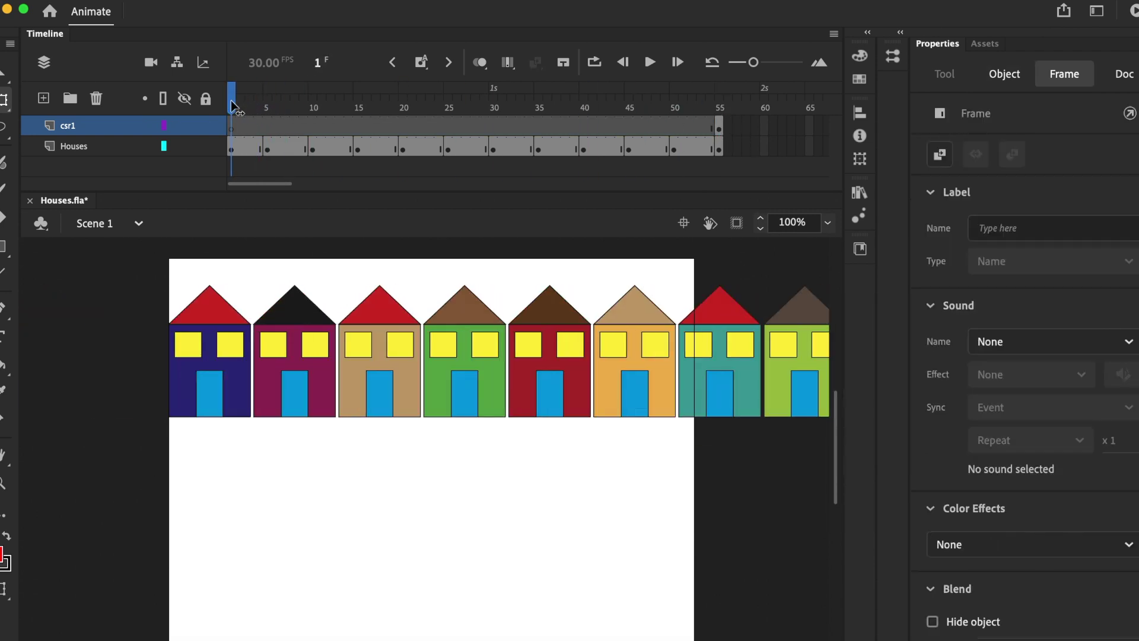
click(719, 126)
right_click(718, 125)
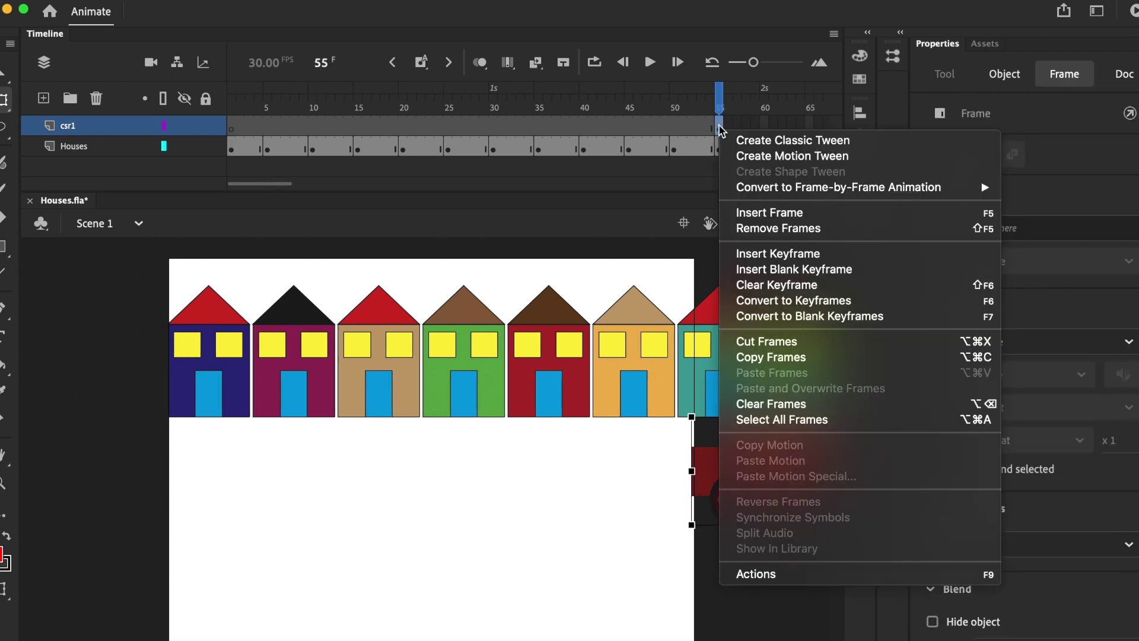
click(824, 237)
- Place Car.ai on the csr1 layer at frame 1 and scale it down to about 201 by 144
drag(719, 104, 205, 100)
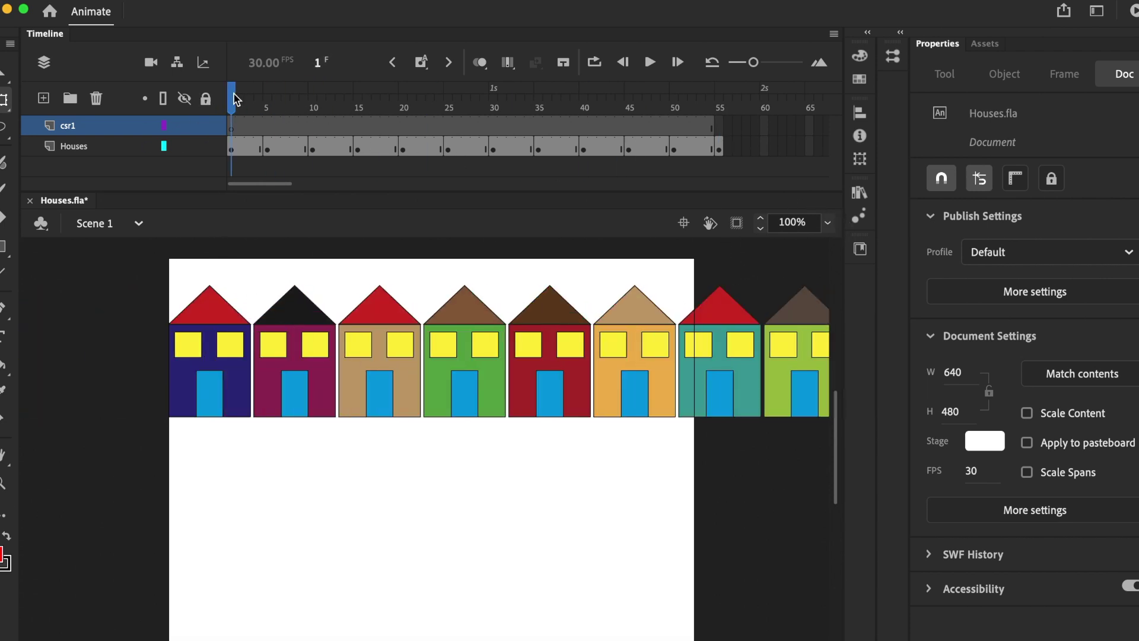
click(859, 193)
drag(782, 267, 448, 466)
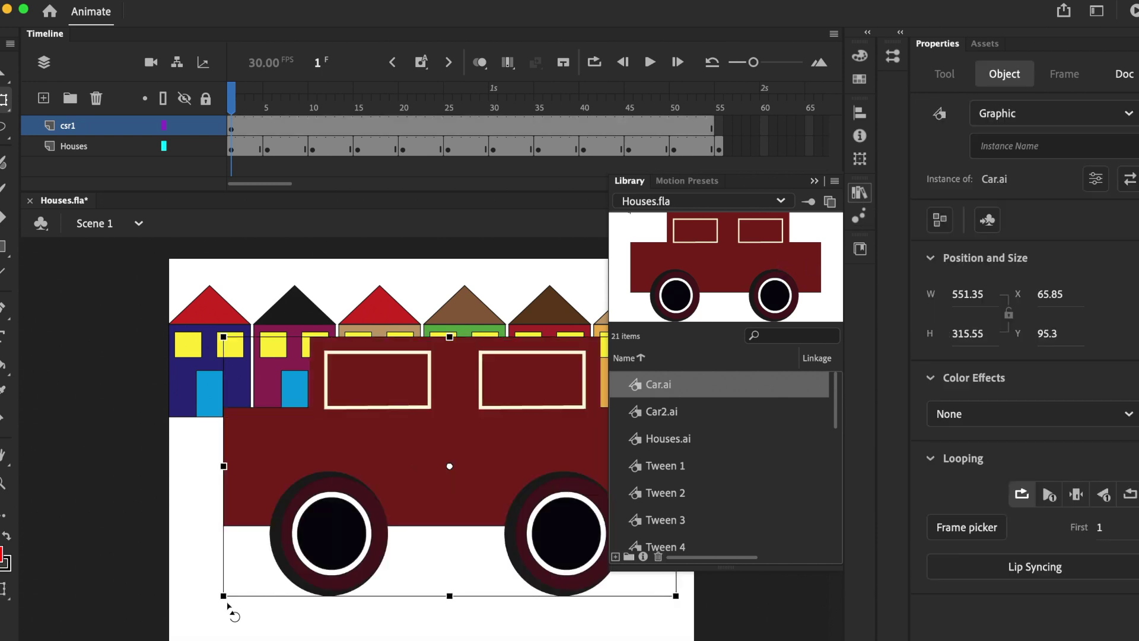
drag(224, 597, 367, 528)
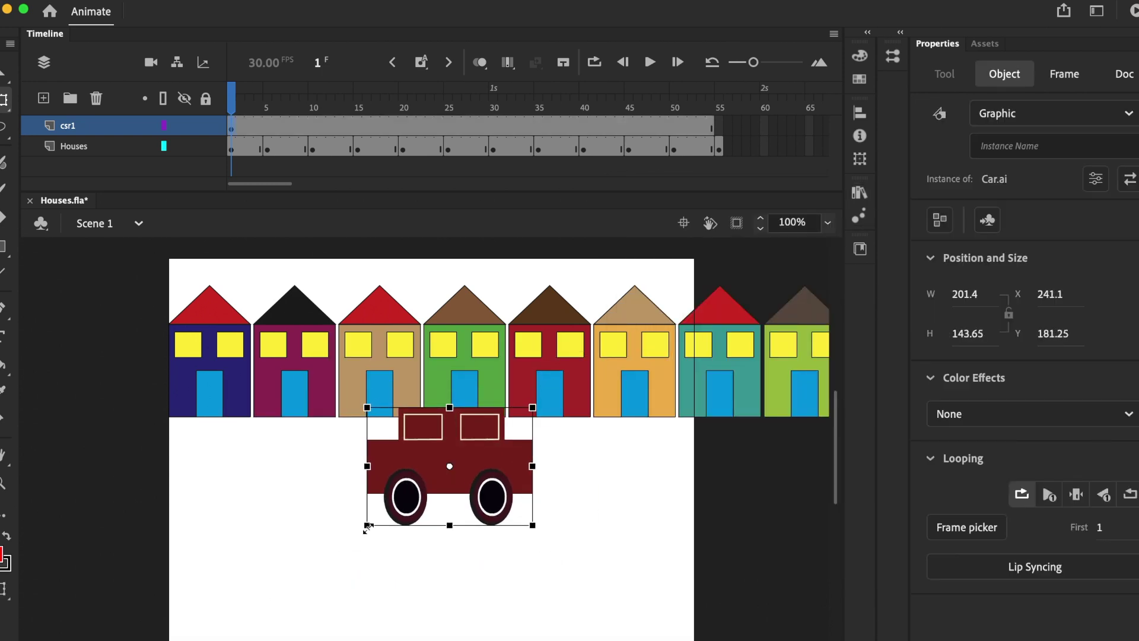
- Move the frame 1 car to the stage's right edge, and keyframe csr1 at frame 5 with the car at X about 502
drag(438, 454, 760, 463)
click(267, 128)
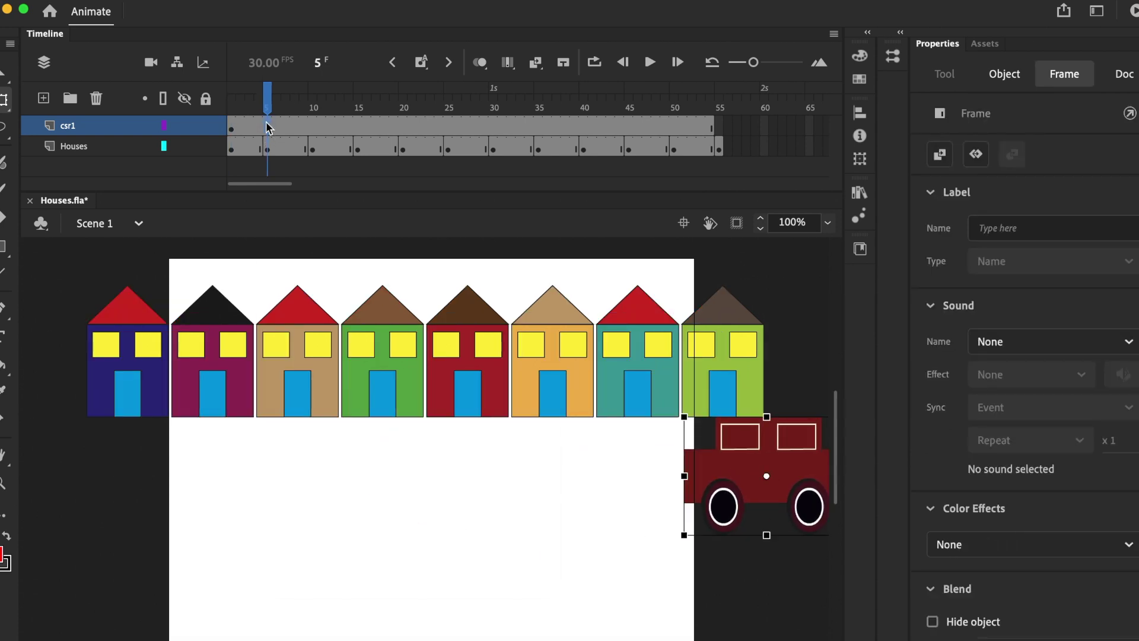
right_click(267, 128)
click(335, 252)
drag(802, 465, 690, 455)
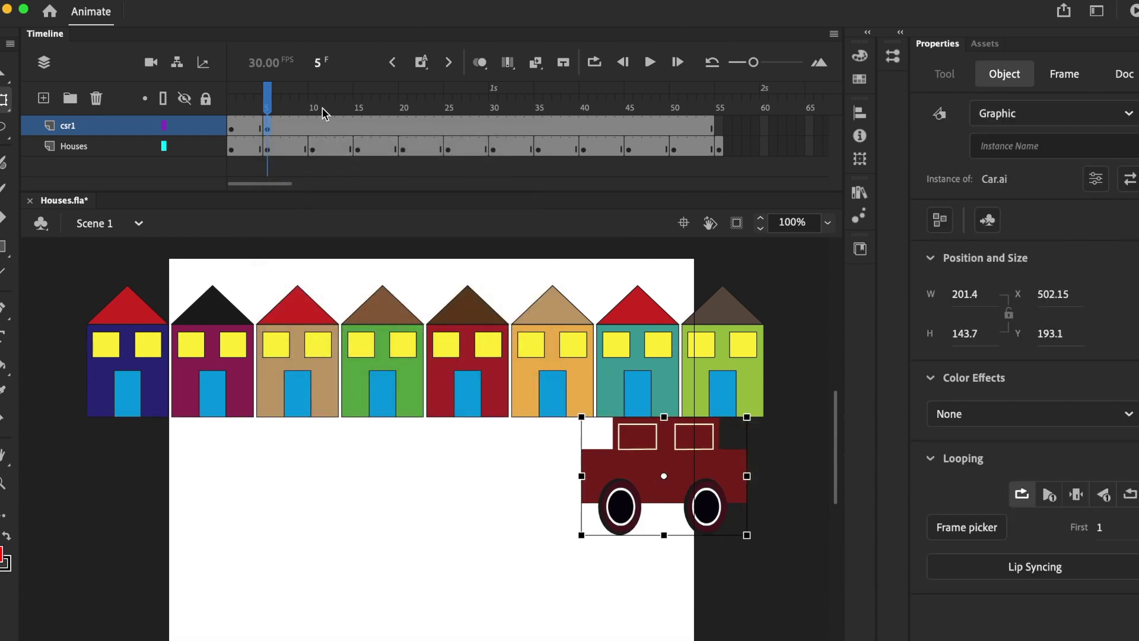
- Keyframe csr1 at frame 10 with the car at X about 377, and at frame 15 with the car shifted further left
click(313, 121)
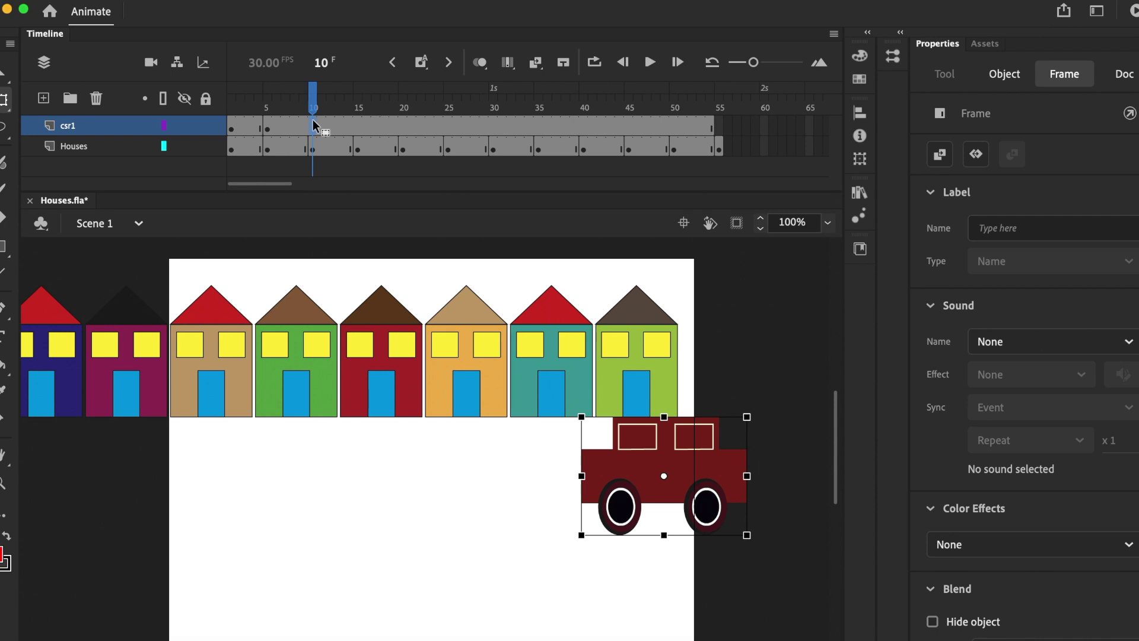
right_click(313, 121)
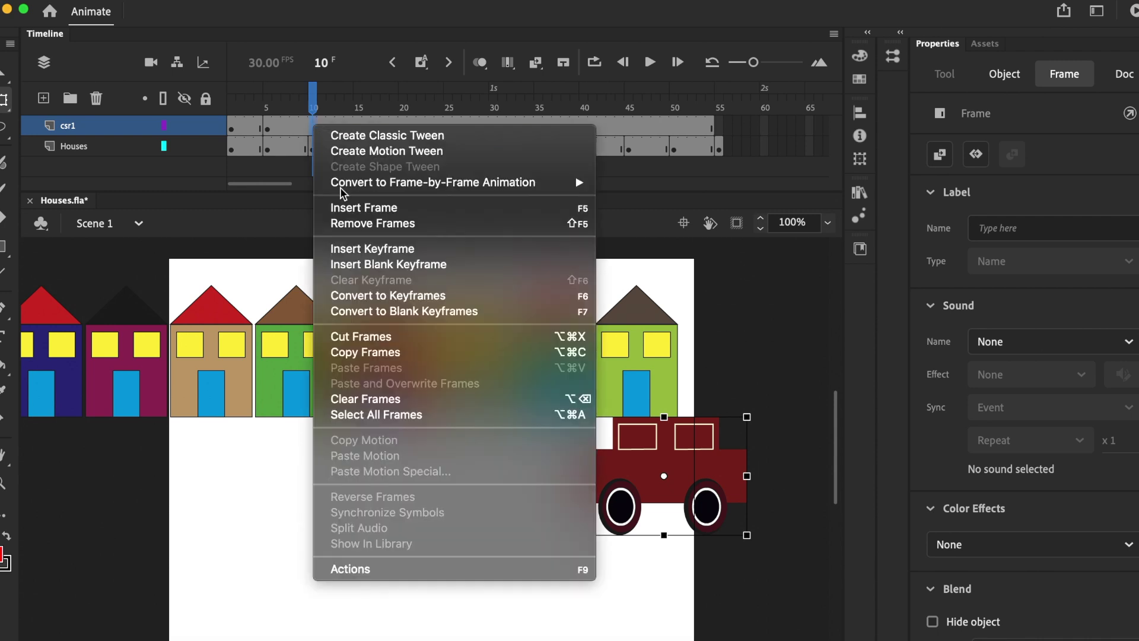
click(426, 255)
drag(678, 468, 575, 468)
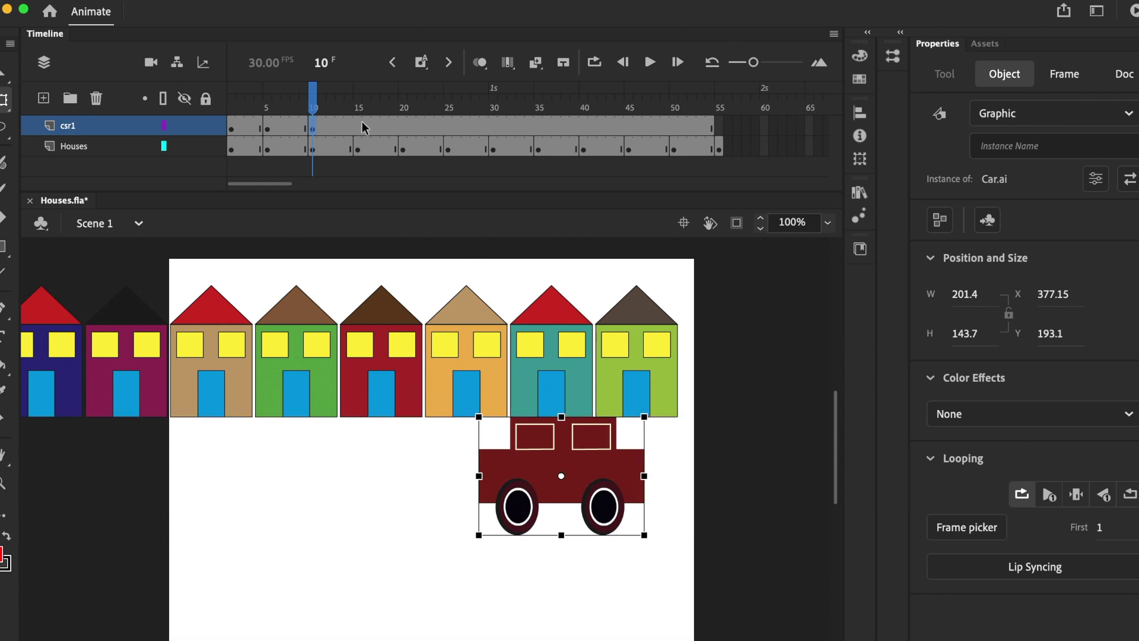
click(356, 124)
right_click(355, 121)
click(464, 249)
drag(587, 458, 517, 458)
- Keyframe csr1 at frame 20 with the car at X about 220, and at frame 25 with the car at X about 111
click(403, 123)
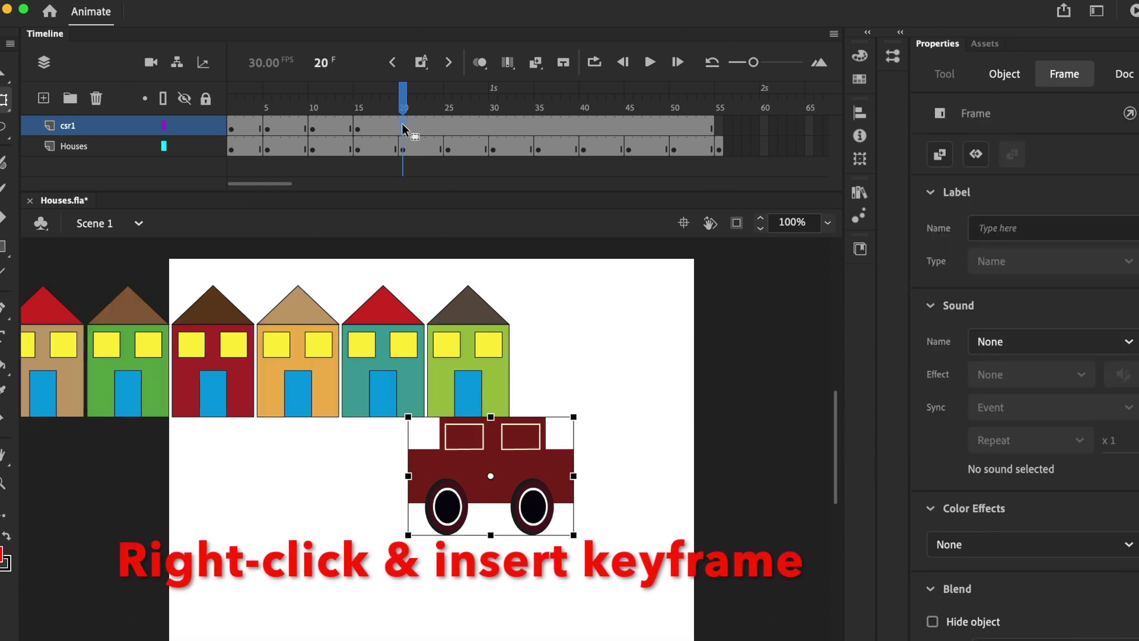
right_click(402, 125)
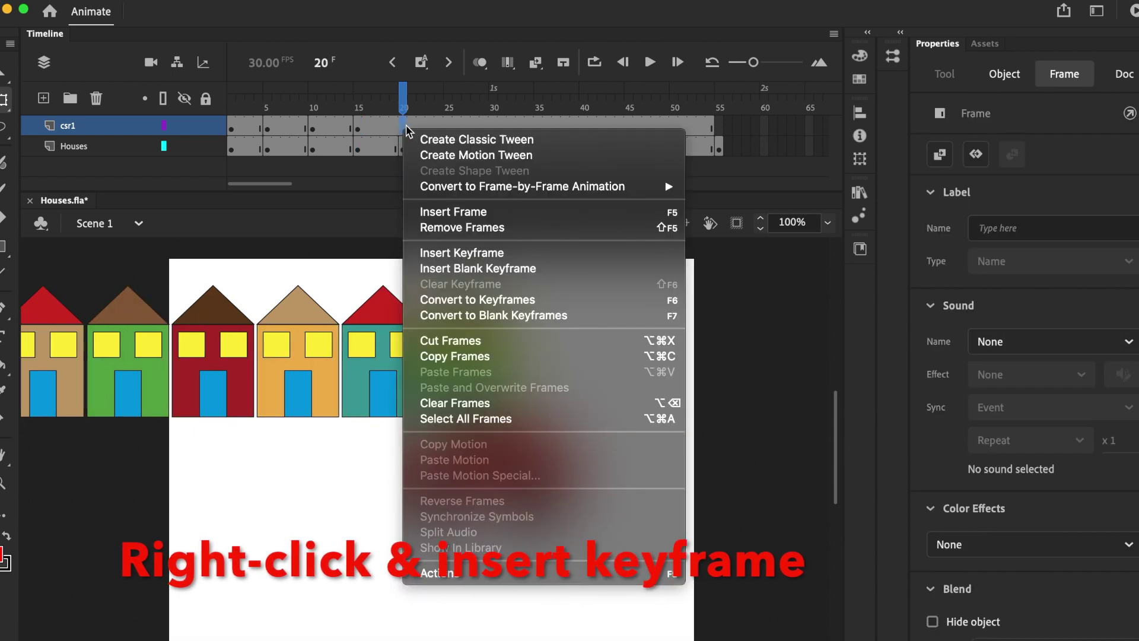
click(515, 260)
drag(522, 460, 471, 458)
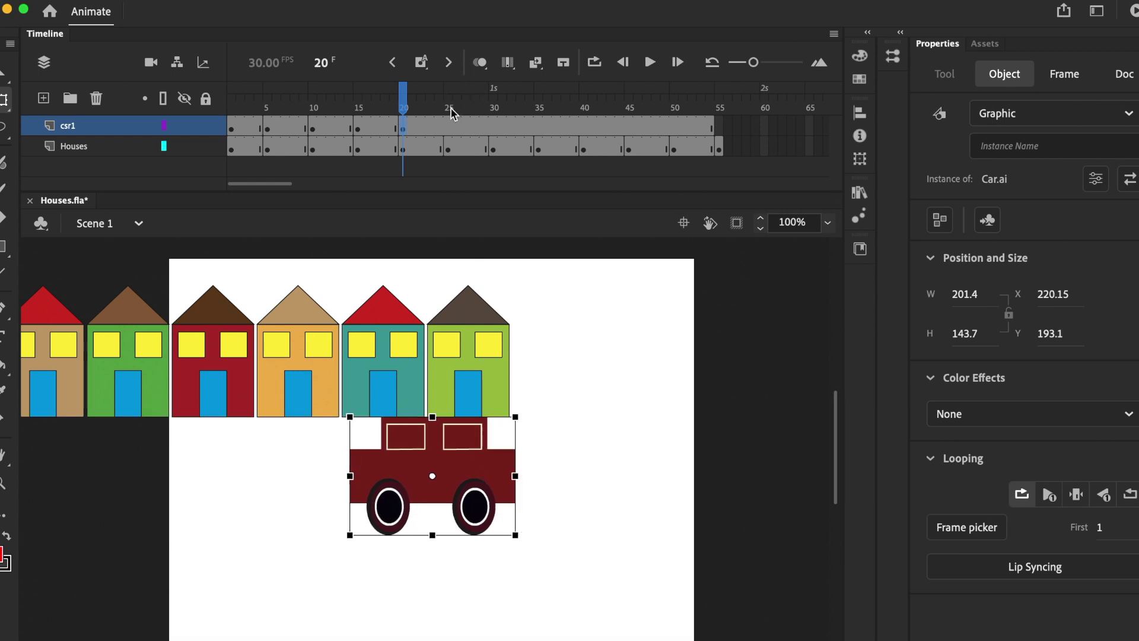
click(449, 125)
right_click(450, 125)
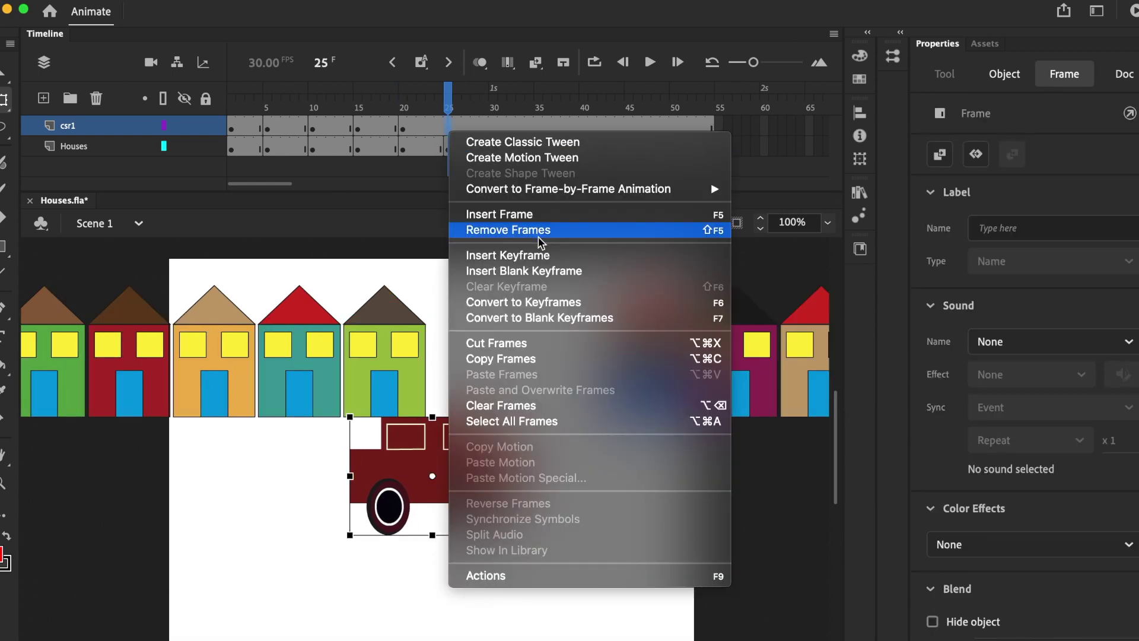
click(542, 254)
drag(497, 457, 419, 402)
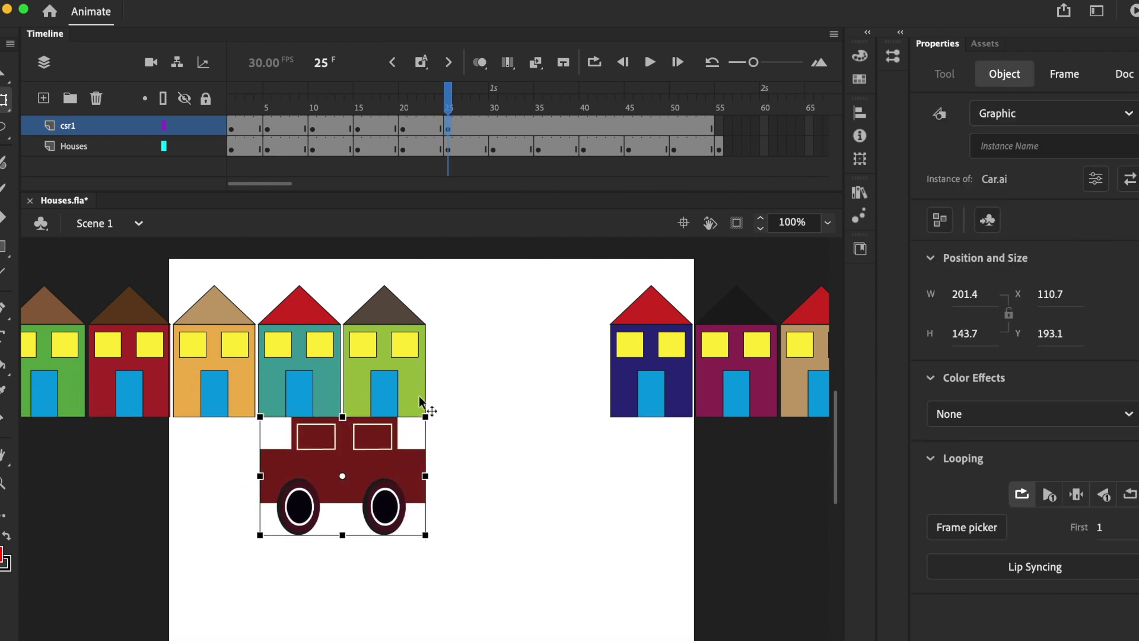
- Keyframe csr1 at frame 30 with the car at X about 36, and at frame 35 with the car just crossing the stage's left edge
click(493, 129)
right_click(493, 129)
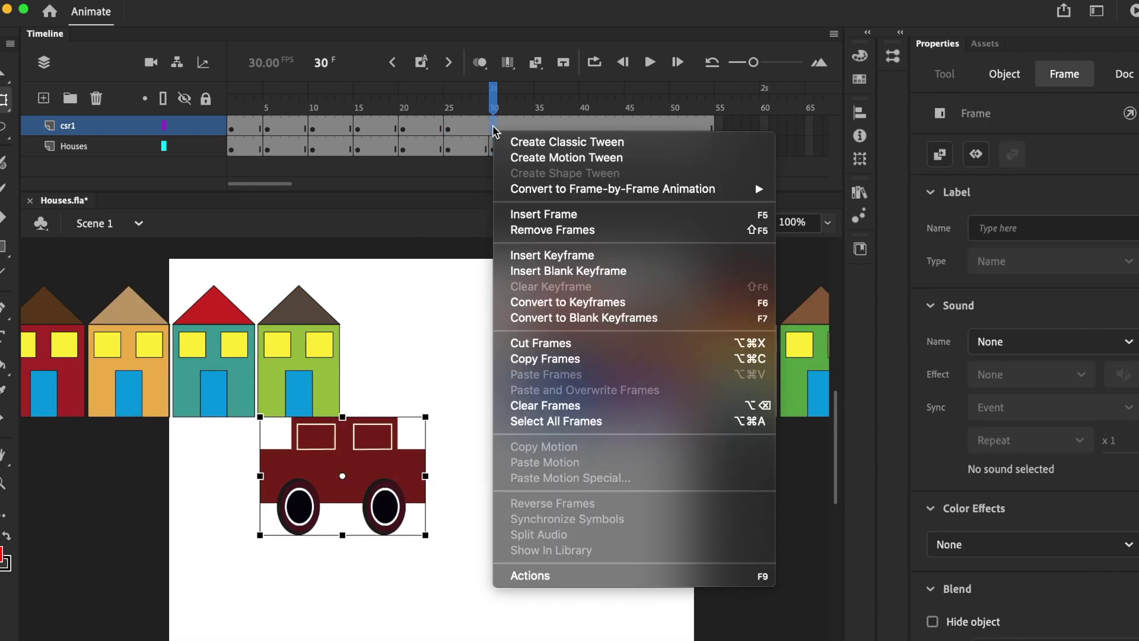
click(571, 255)
drag(385, 479, 322, 478)
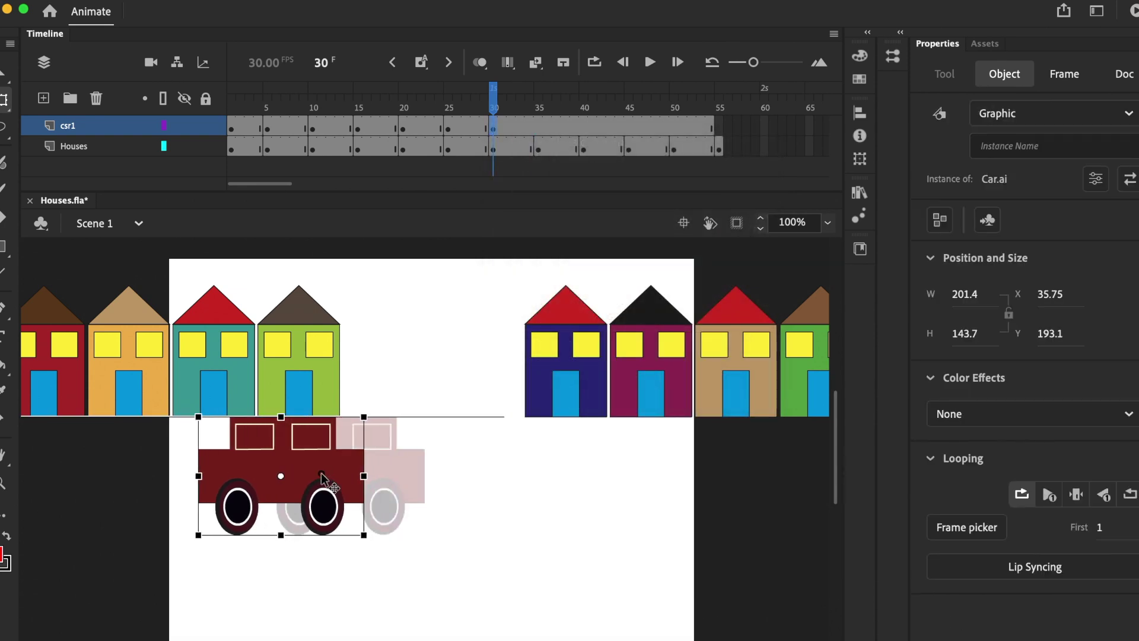
click(536, 127)
right_click(536, 127)
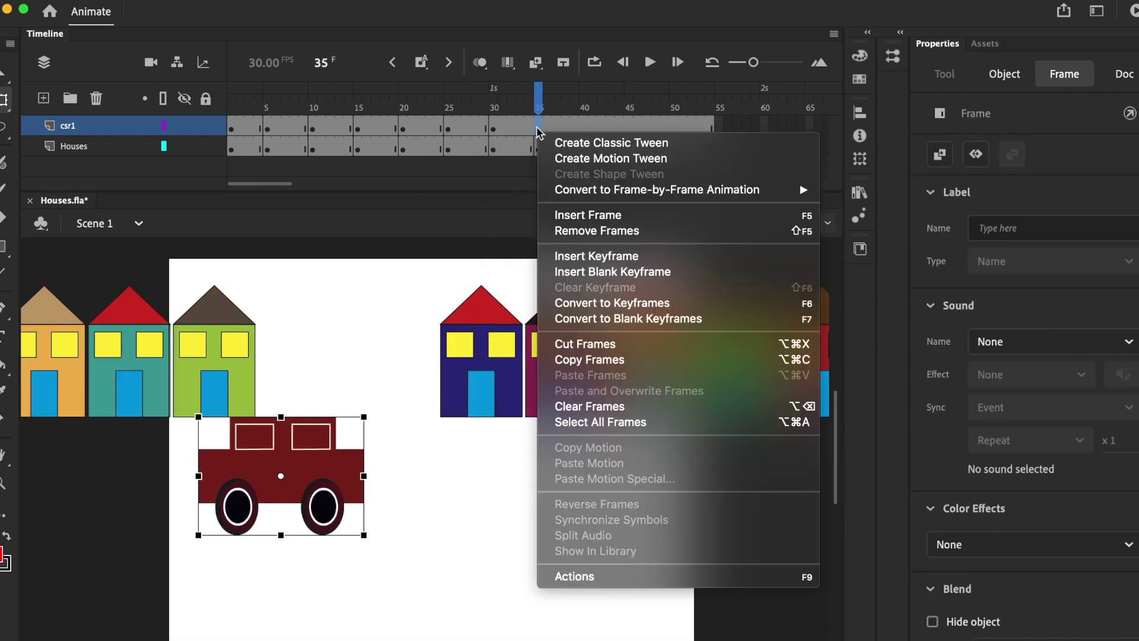
click(617, 256)
drag(343, 468, 306, 468)
- Keyframe csr1 at frame 40 with the car moved partly off the stage's left edge, at X about -77
click(578, 126)
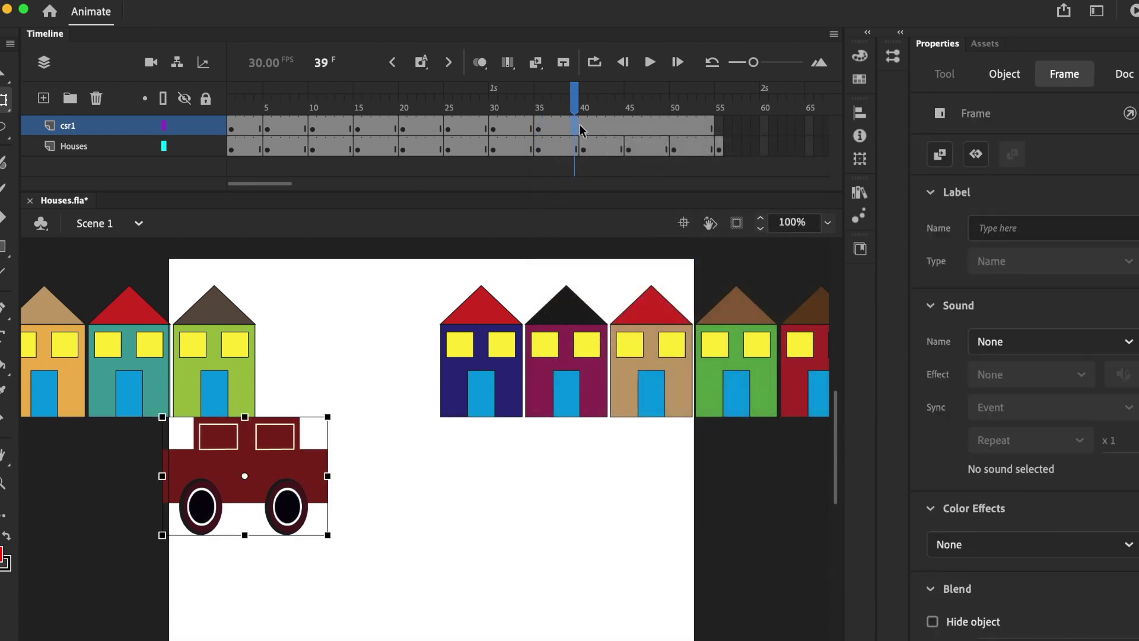
right_click(579, 125)
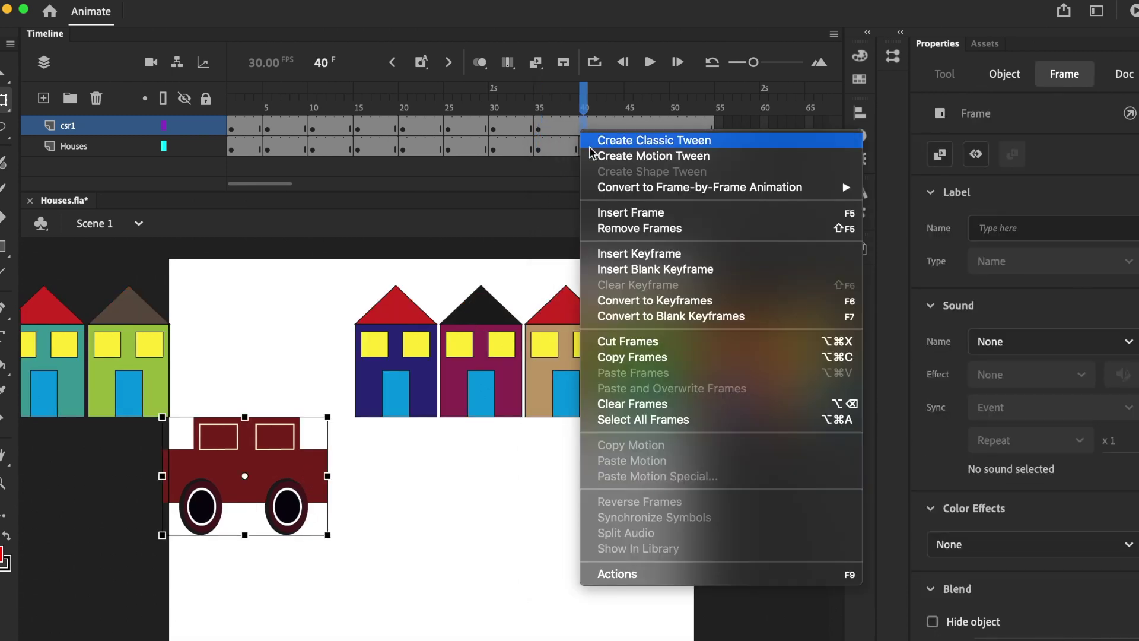
click(672, 255)
drag(305, 472, 250, 471)
click(363, 472)
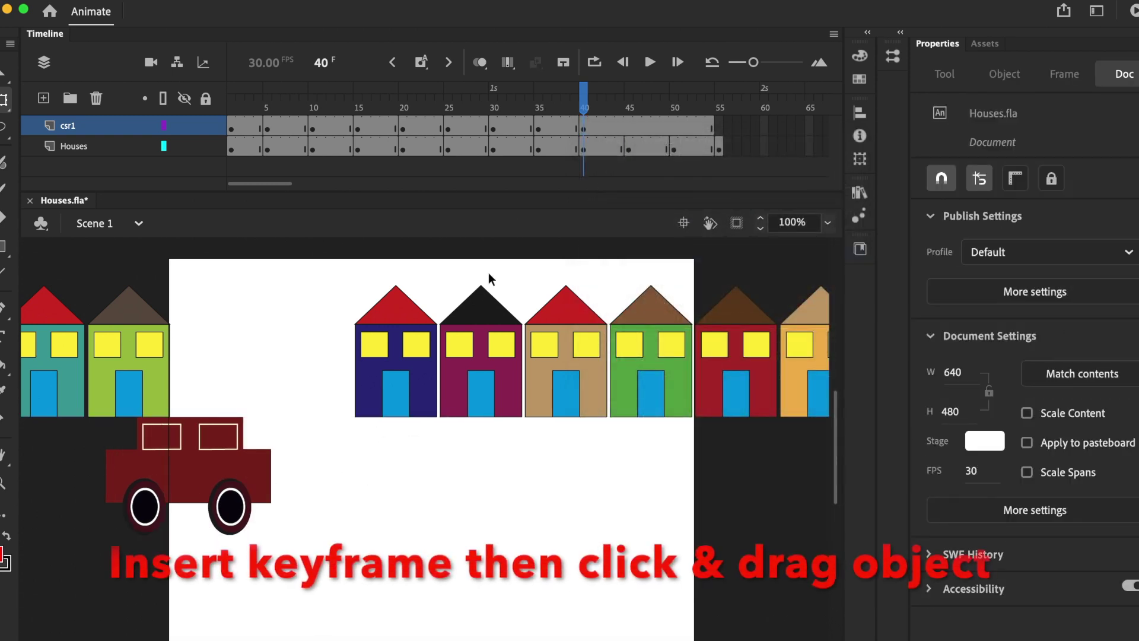
- Return to frame 1, test the movie to check the car's motion, and close the preview
click(228, 106)
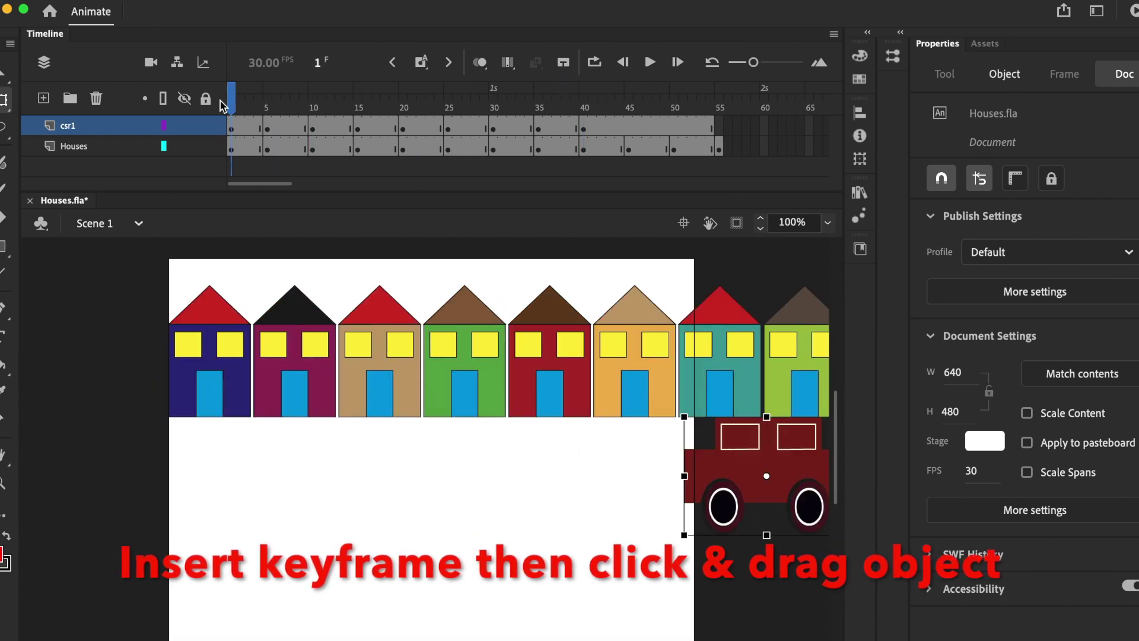
key(super+Return)
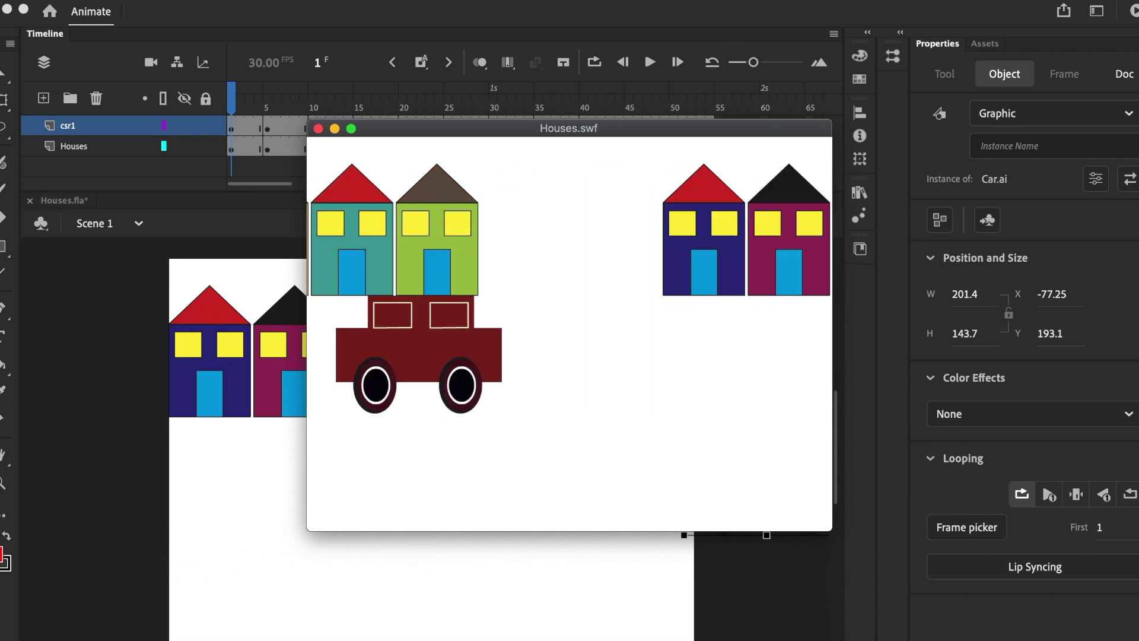
key(super+w)
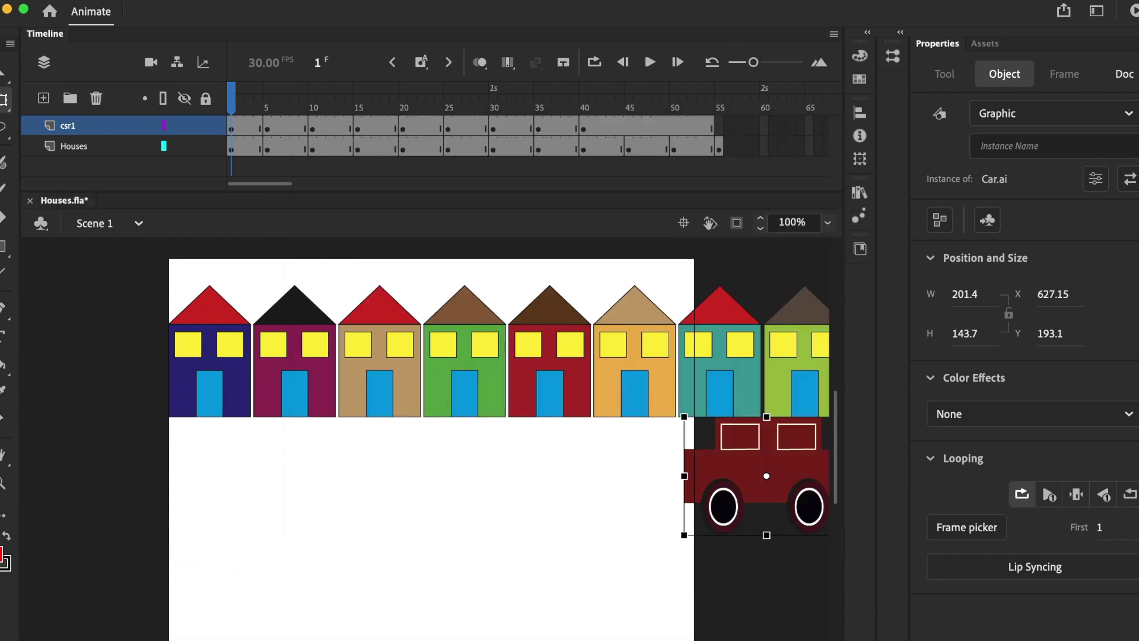
- Apply a classic tween to frames 1 through 54 of the csr1 layer and test the movie
click(233, 126)
shift+click(706, 126)
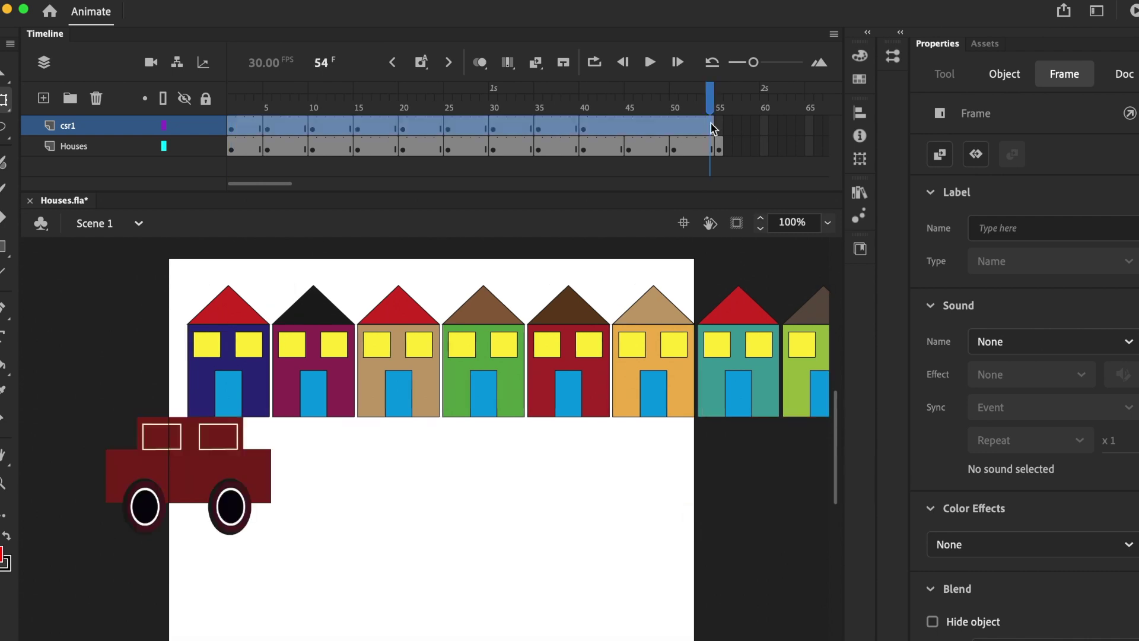
right_click(701, 123)
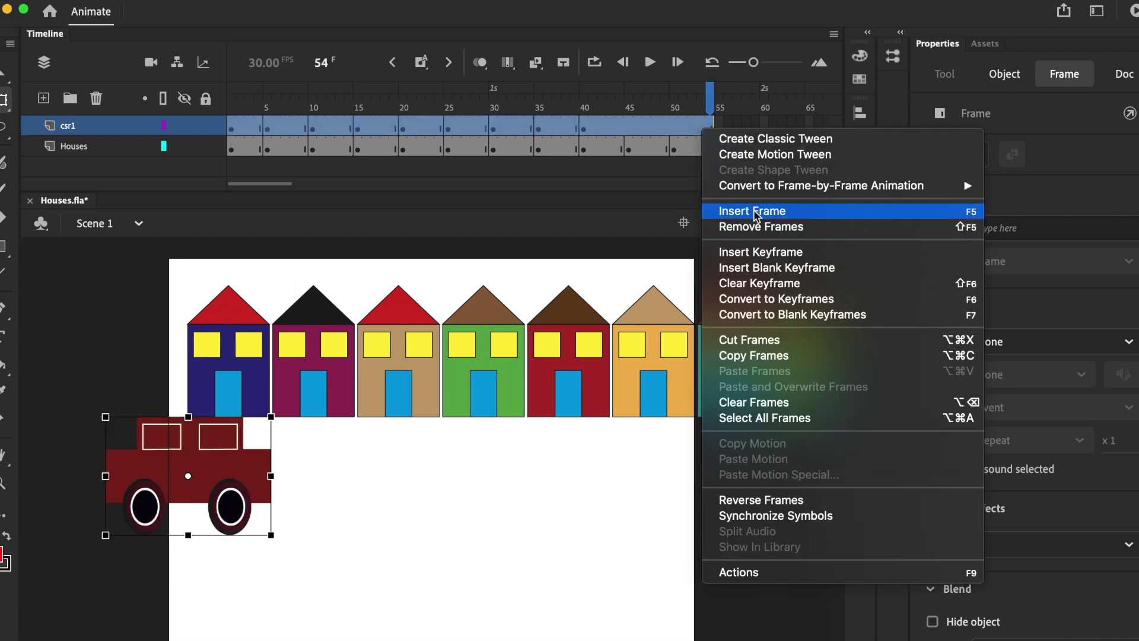
click(784, 140)
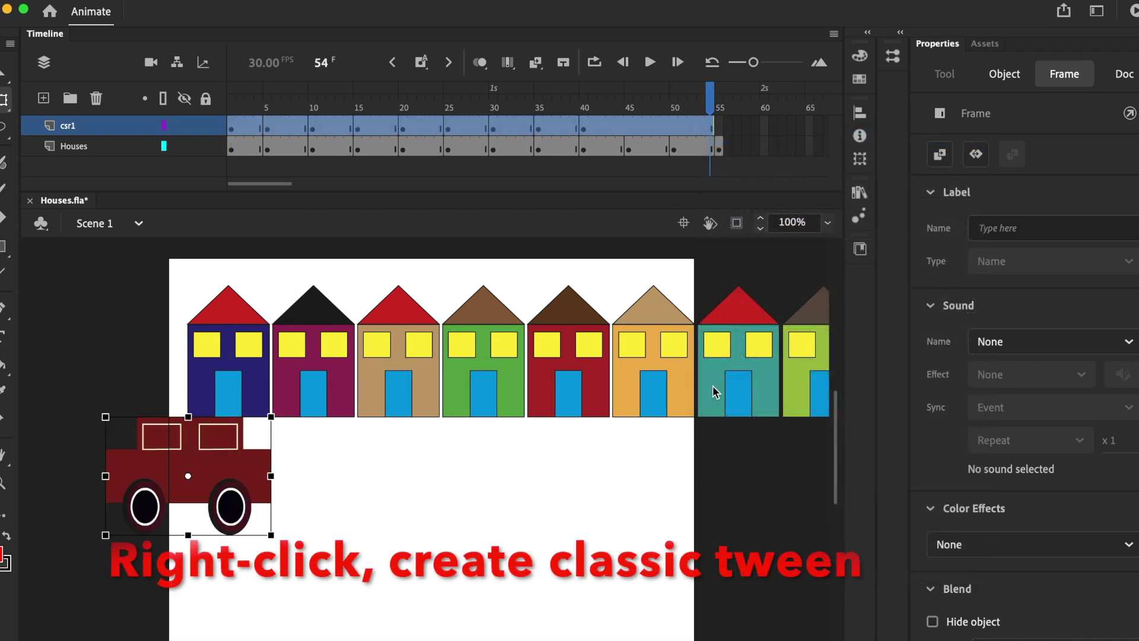
click(685, 446)
key(super+Return)
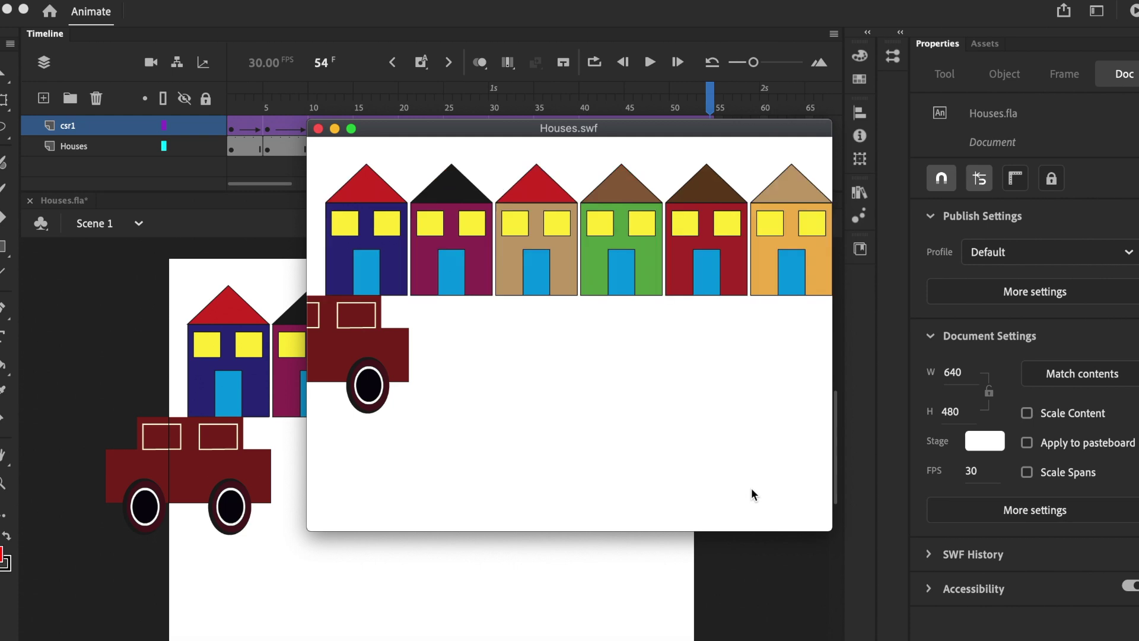
key(super+w)
- Rename the csr1 layer as Car
double_click(67, 126)
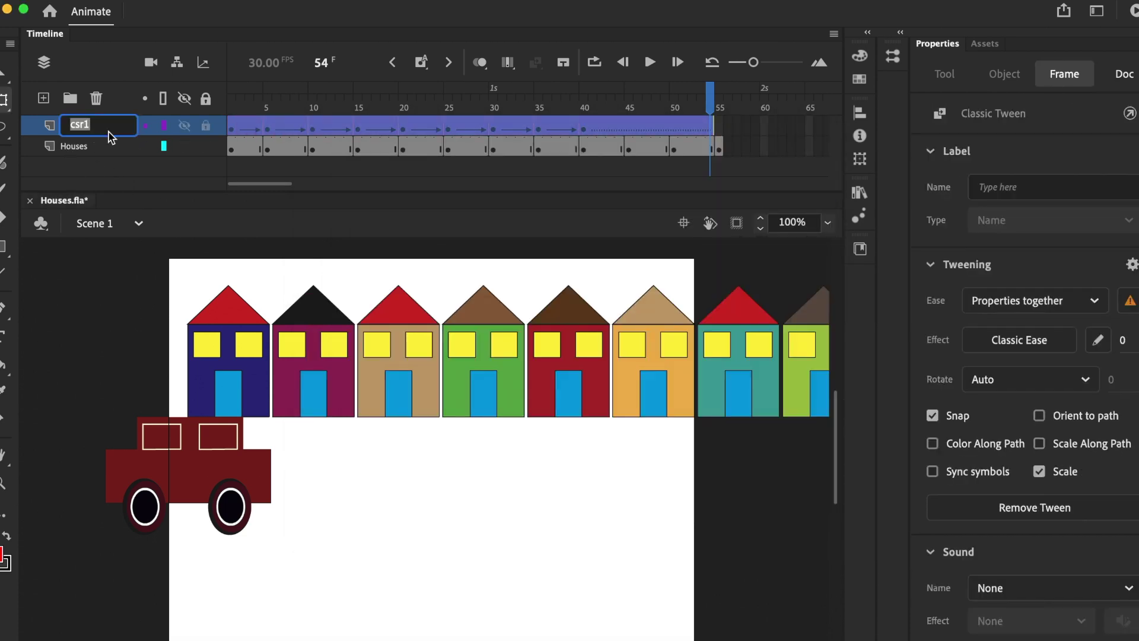
text(Car)
key(Return)
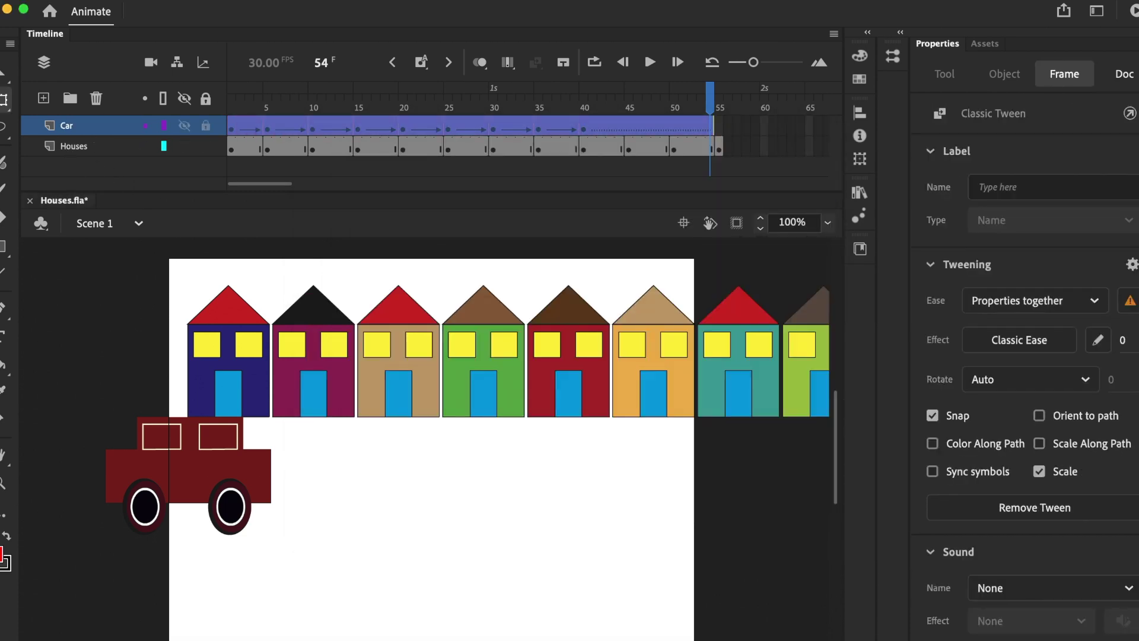
- Add a new layer above Car and name it Car2
click(44, 99)
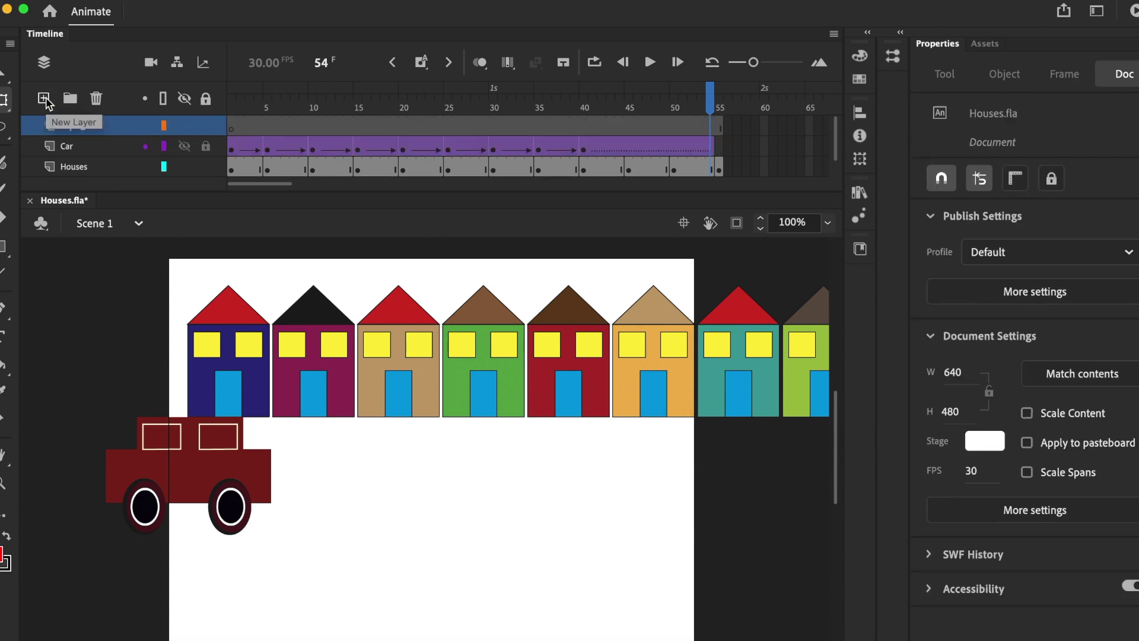
double_click(71, 124)
text(Ca)
key(Return)
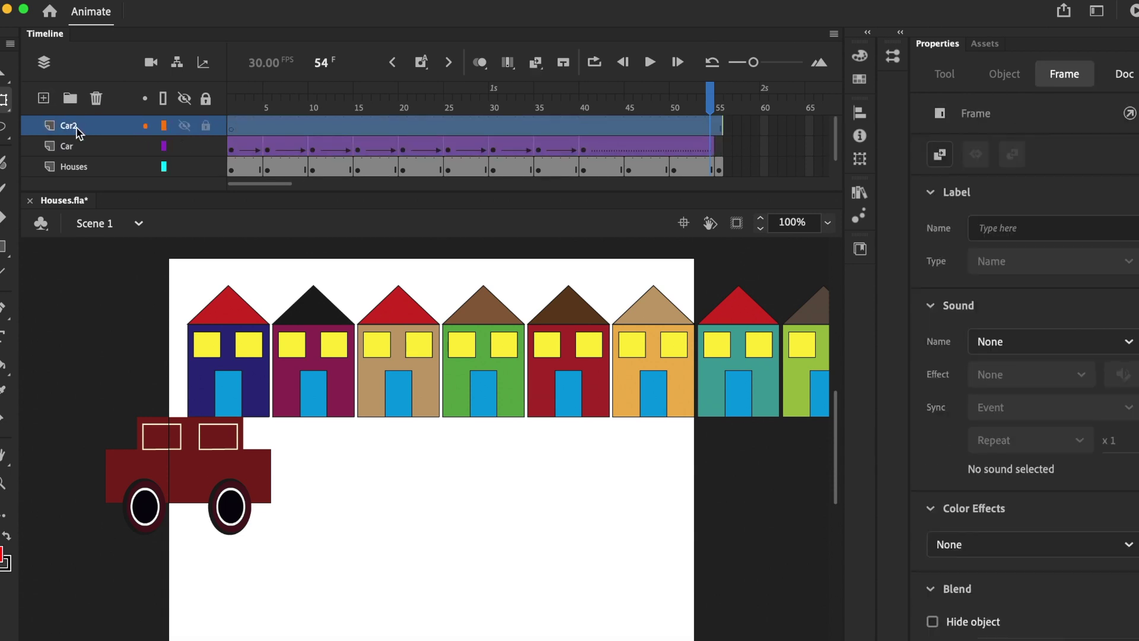
click(859, 196)
click(664, 411)
drag(664, 411, 478, 486)
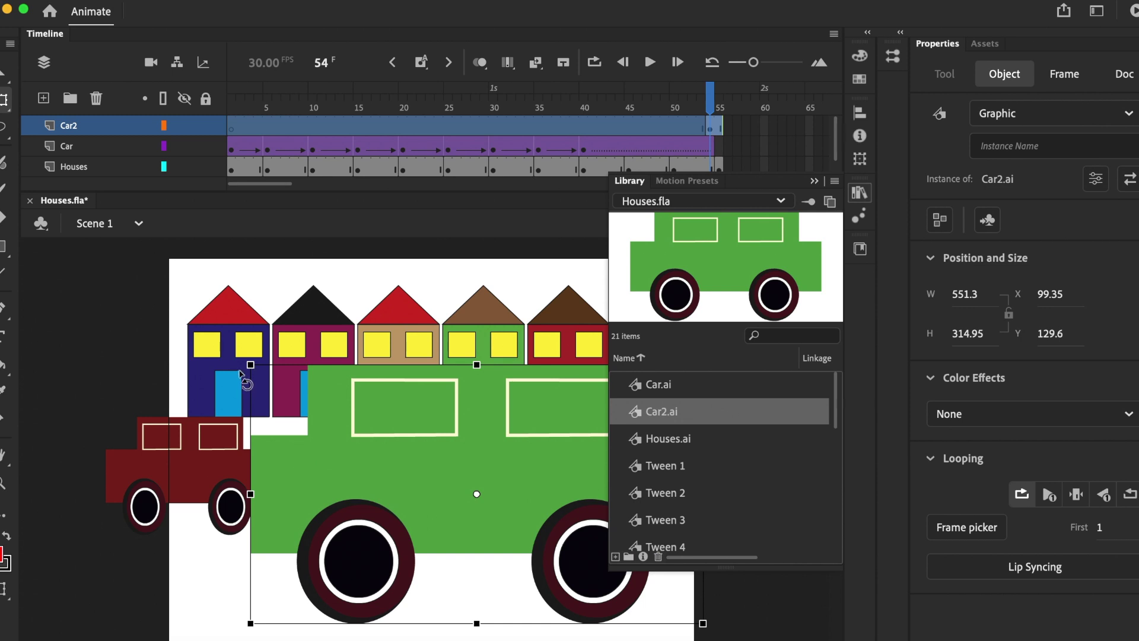
drag(250, 364, 380, 439)
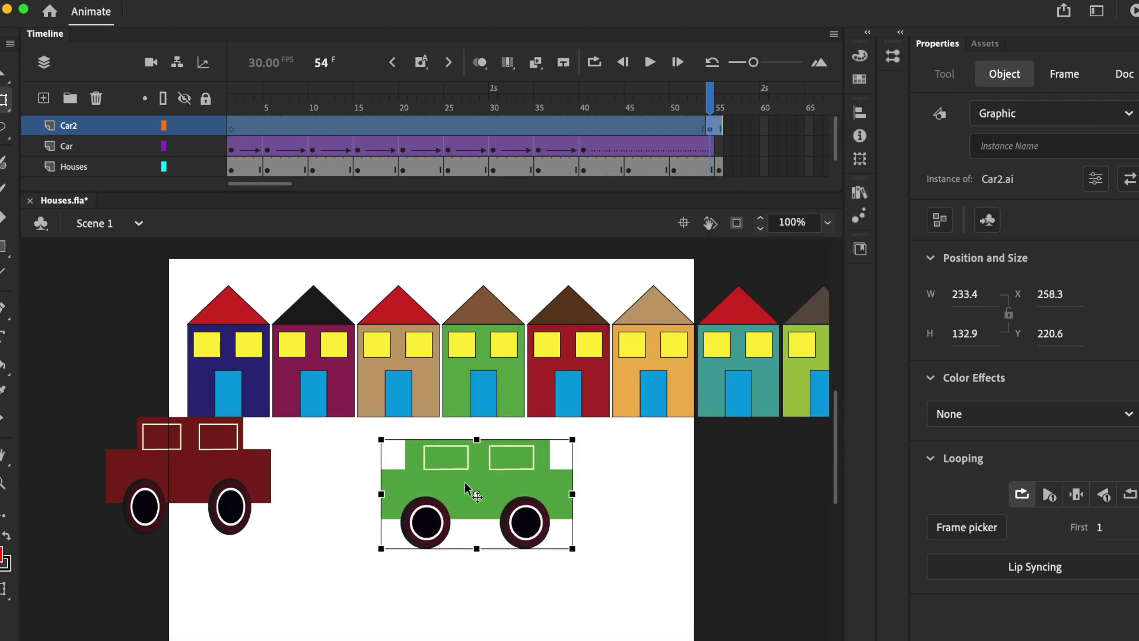
drag(555, 490, 464, 547)
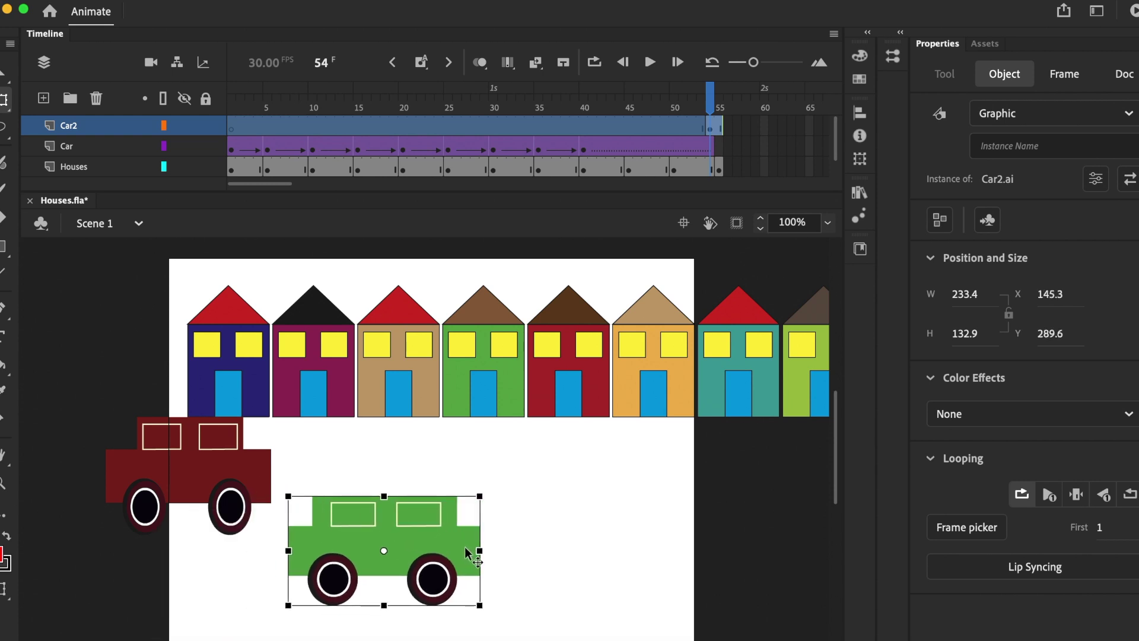
key(super+z)
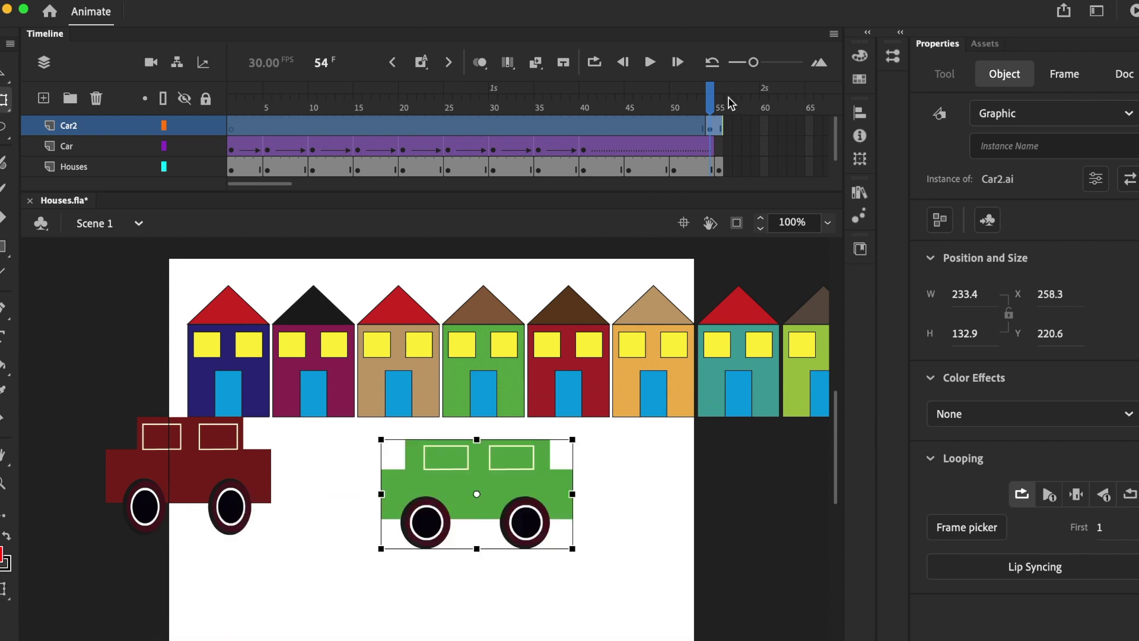
key(super+z)
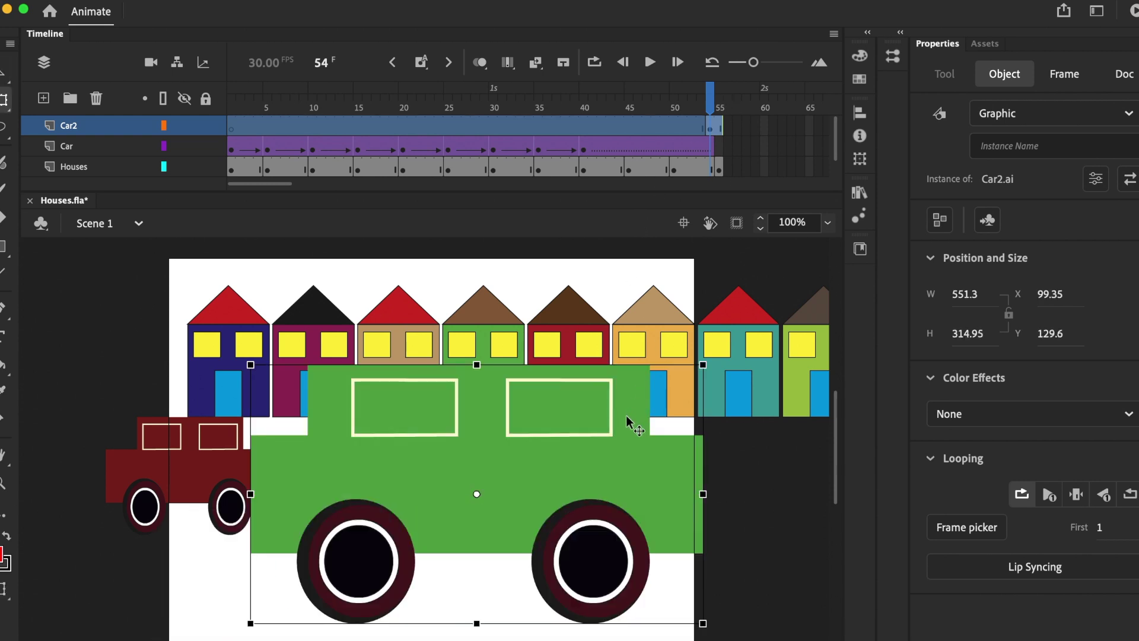
key(super+z)
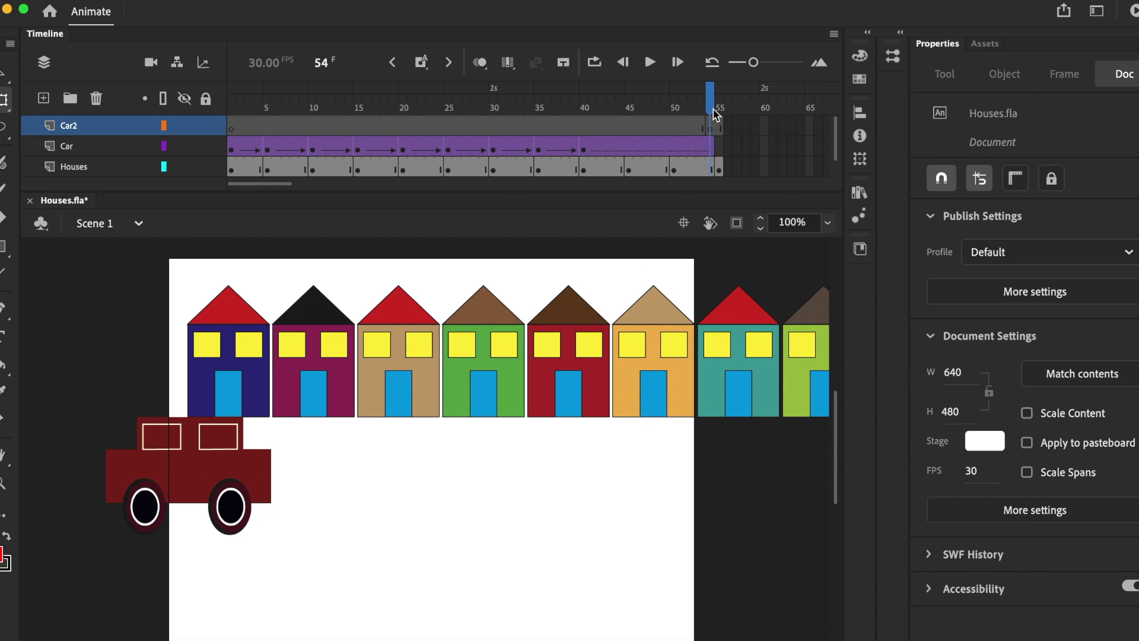
- Place the Car2.ai graphic from the library on the stage at frame 1 of the Car2 layer
drag(714, 108, 295, 108)
click(230, 105)
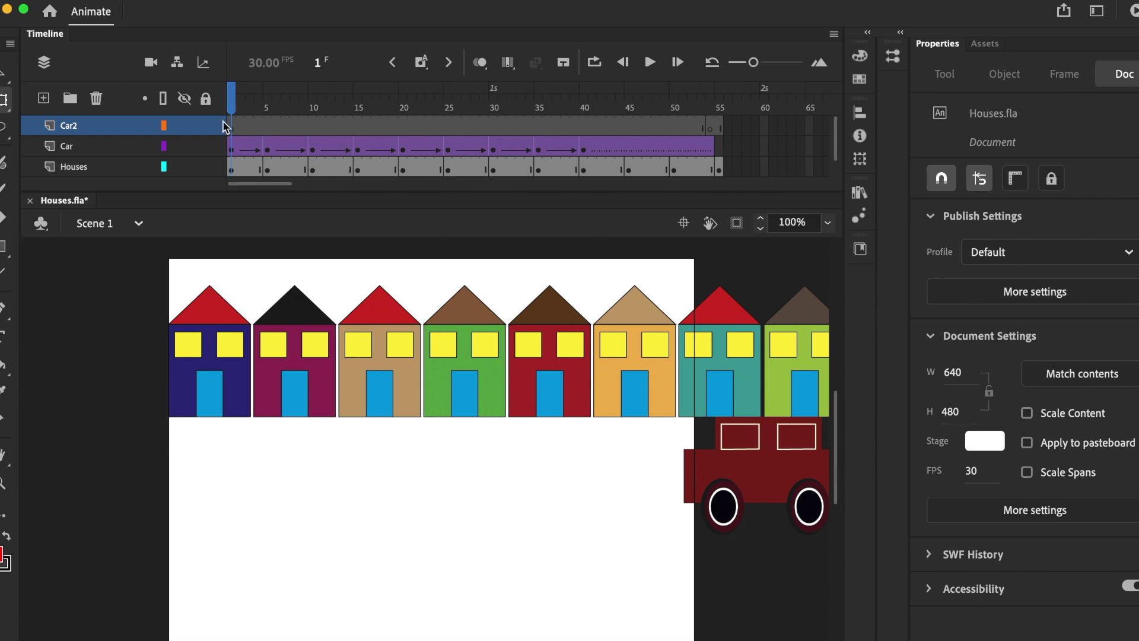
click(860, 193)
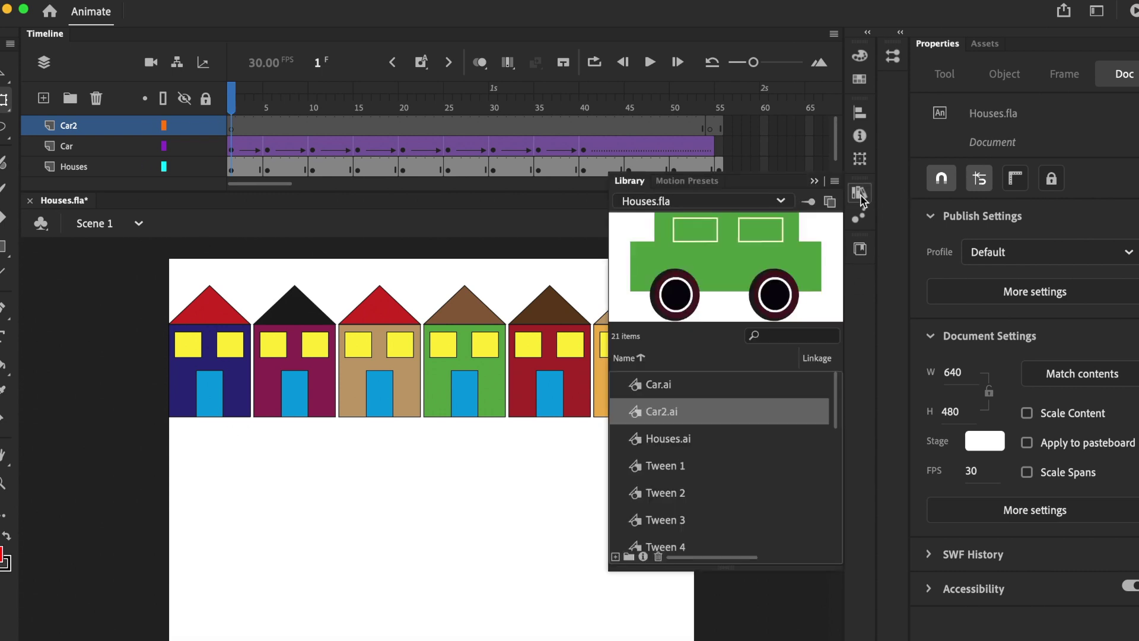
drag(757, 274, 438, 454)
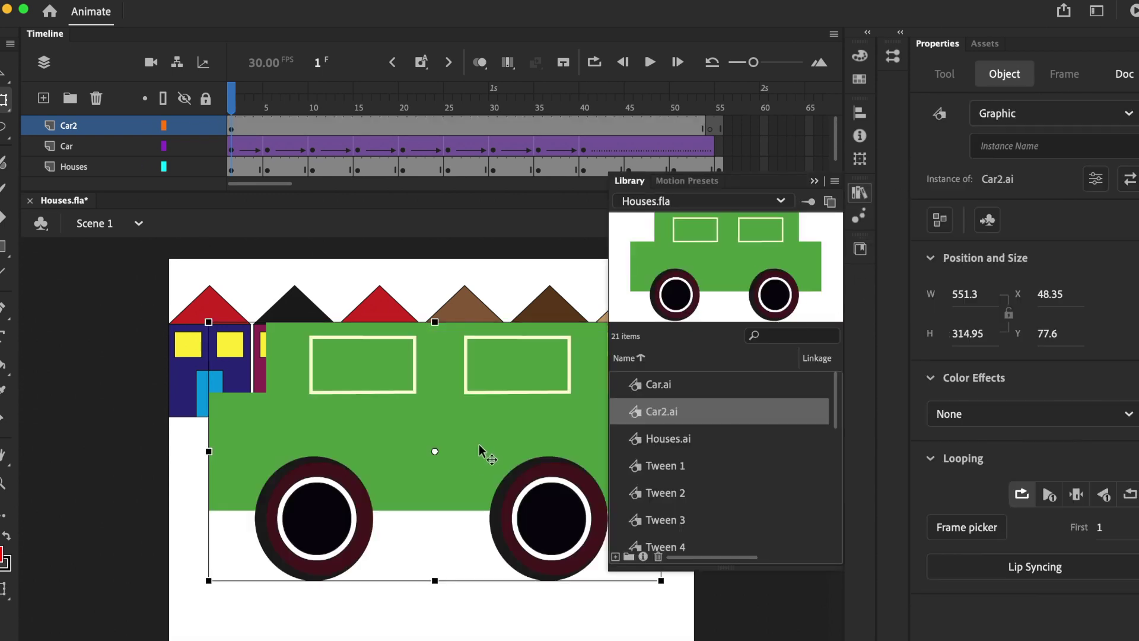
- Scale the green car to about 231 px wide and move it off the stage's left edge at about X -223, Y 312
click(524, 425)
drag(661, 321, 530, 387)
drag(503, 438, 148, 569)
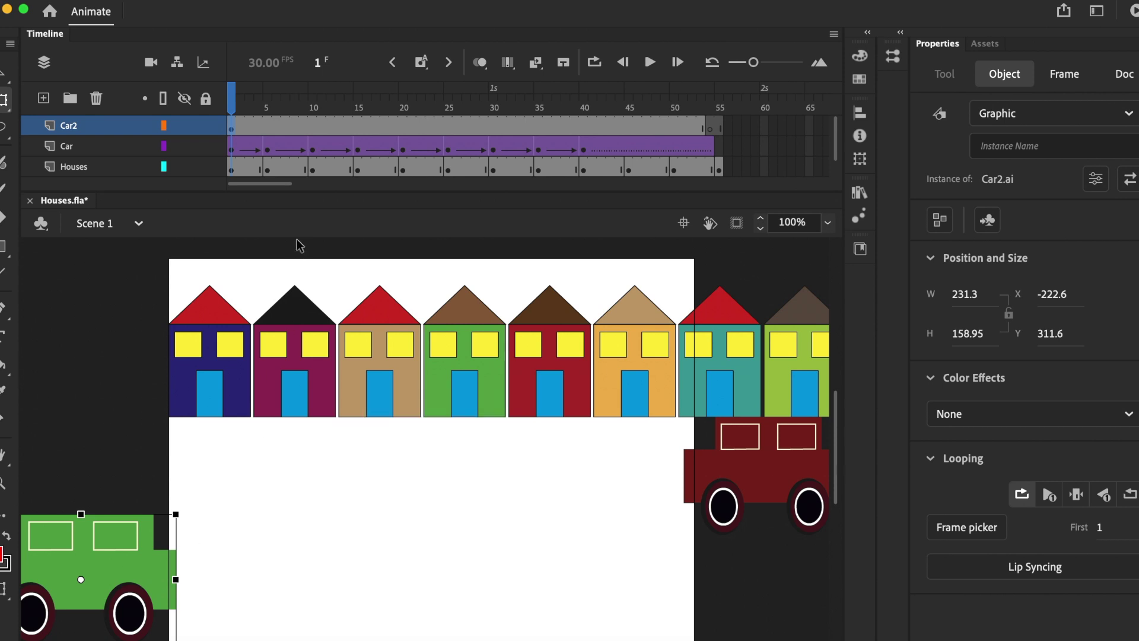
- Insert keyframes at frames 5, 10 and 15 of Car2, moving the green car rightward each time to about X 218 at frame 15
click(267, 127)
right_click(267, 127)
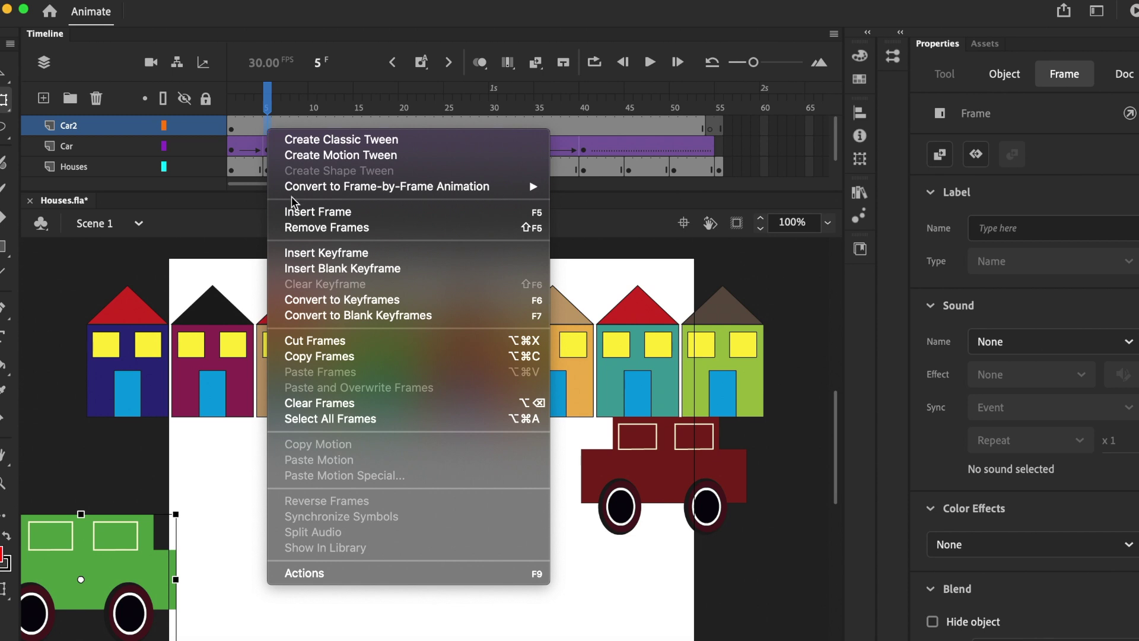
click(338, 252)
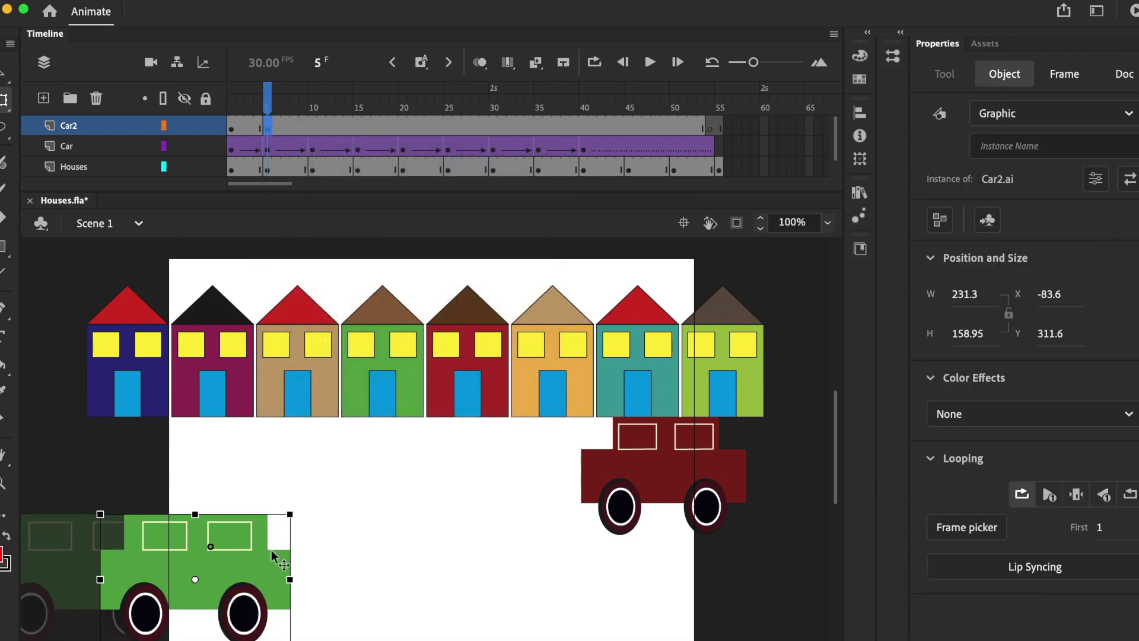
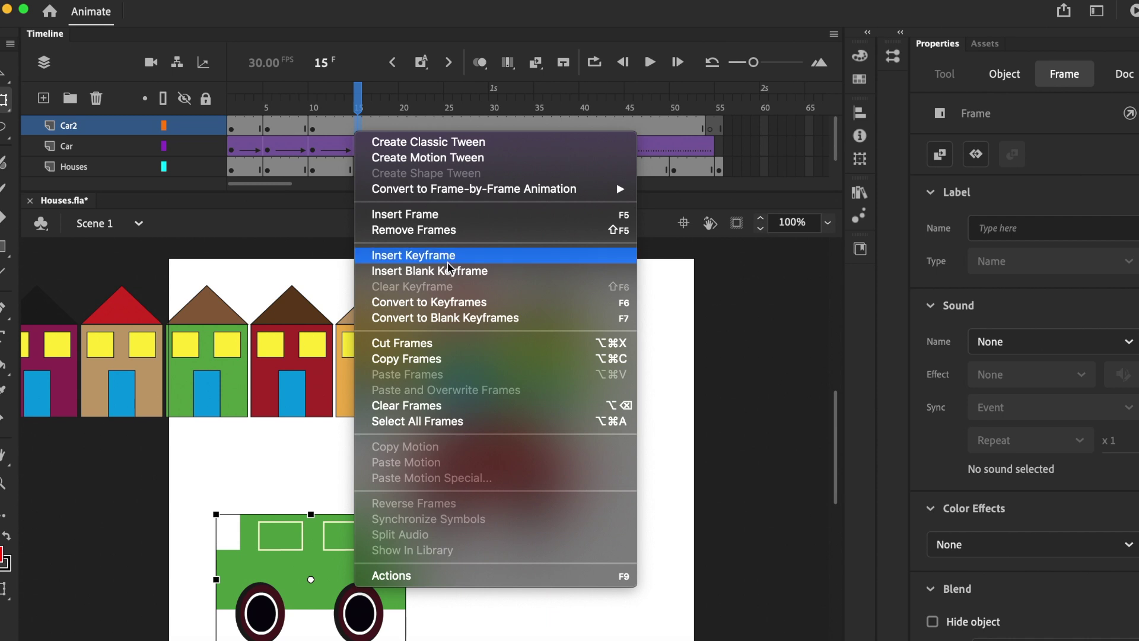
drag(382, 571, 506, 570)
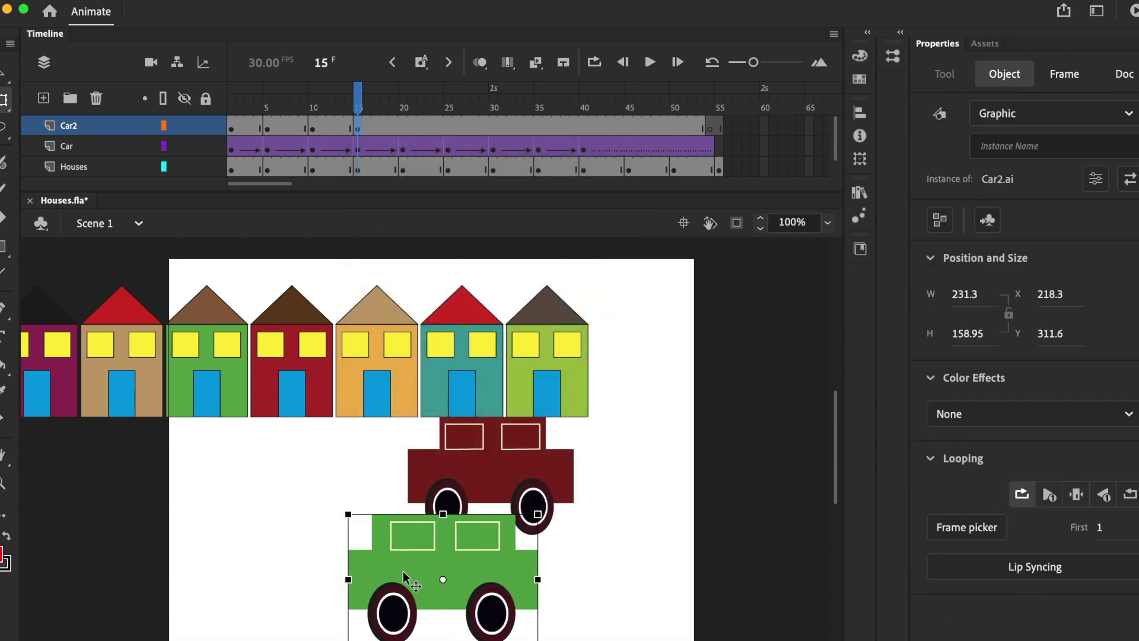
- Insert keyframes at frames 20 and 24 of the Car2 layer, moving the green car farther right across the stage at each
click(400, 125)
right_click(400, 126)
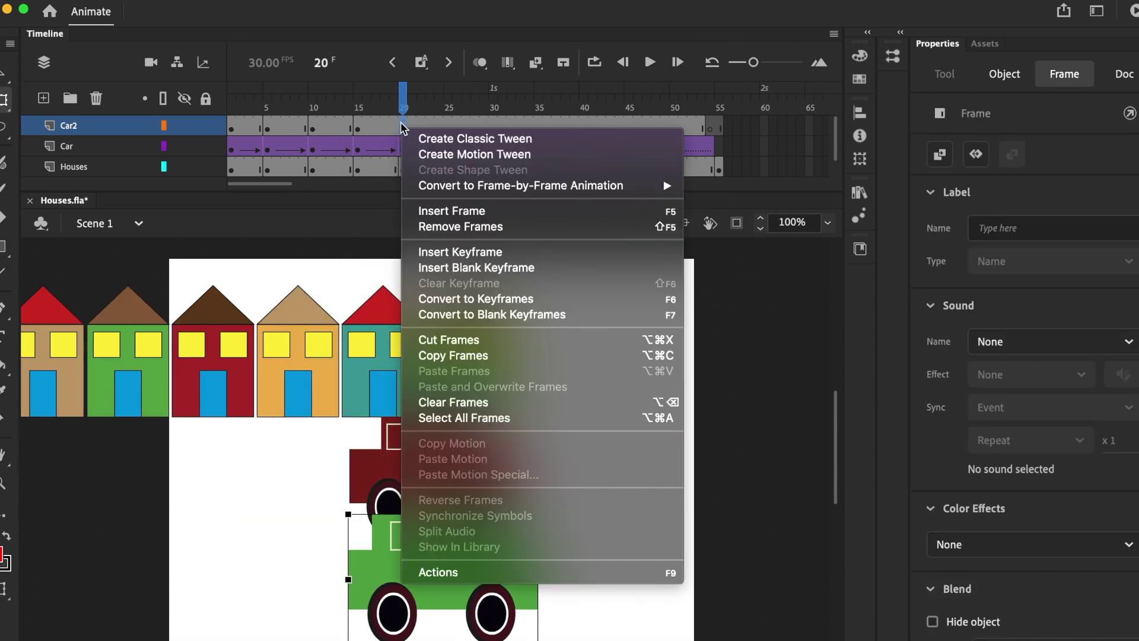
click(460, 252)
drag(458, 577, 518, 576)
click(443, 125)
right_click(444, 126)
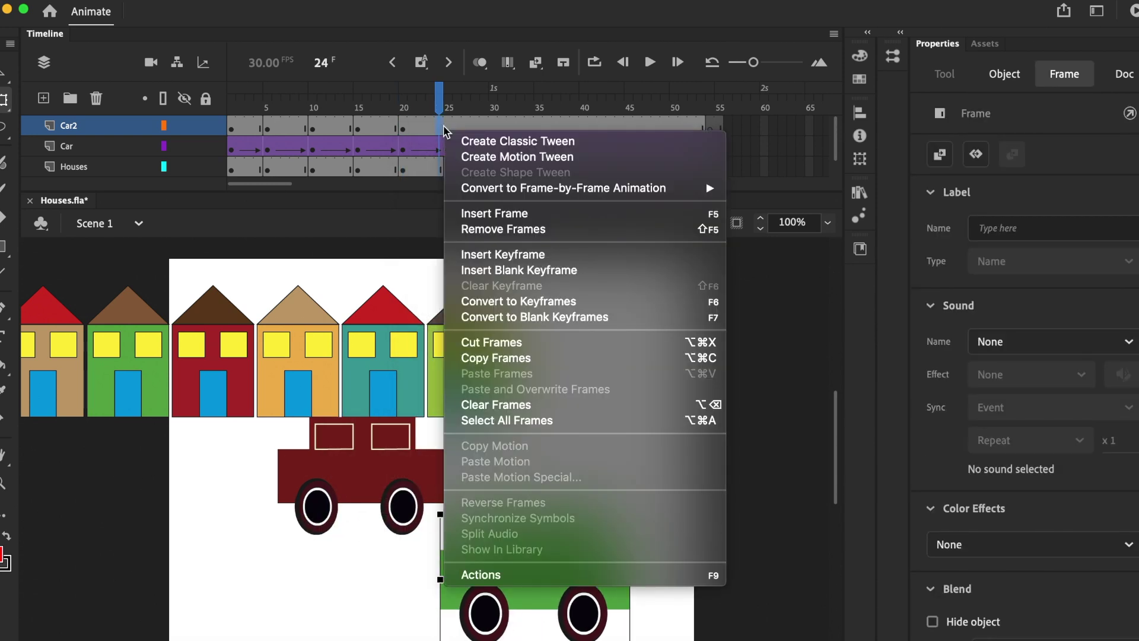
click(525, 255)
drag(536, 549, 610, 561)
- Insert keyframes at frames 30 and 35 of the Car2 layer, moving the green car to about X 520 and X 624
click(490, 126)
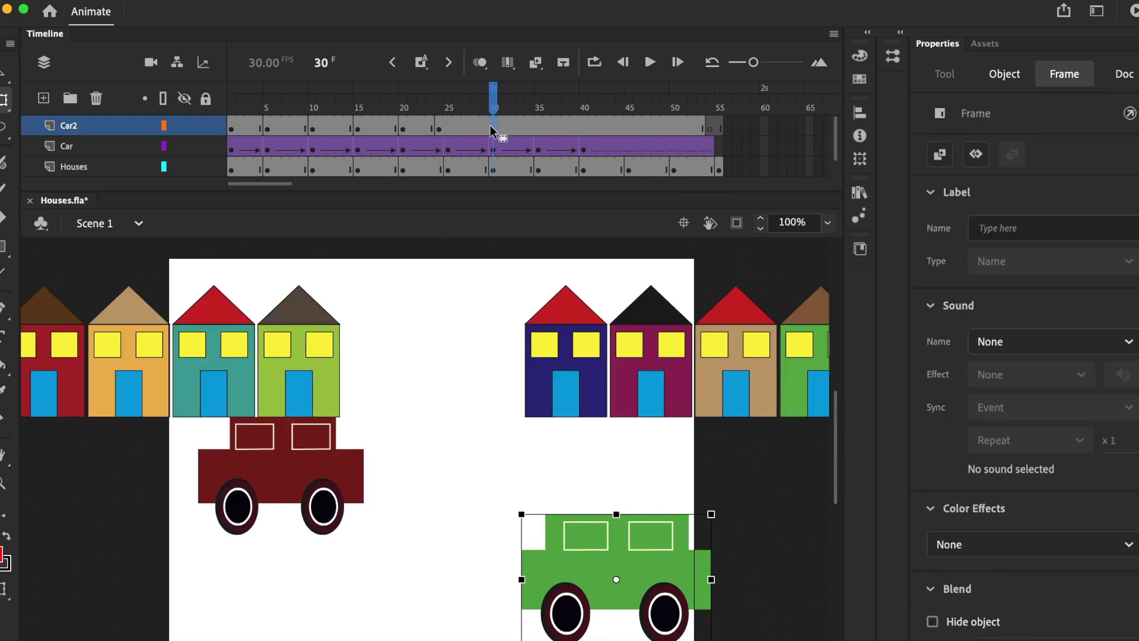
right_click(490, 126)
click(550, 256)
drag(589, 554, 664, 557)
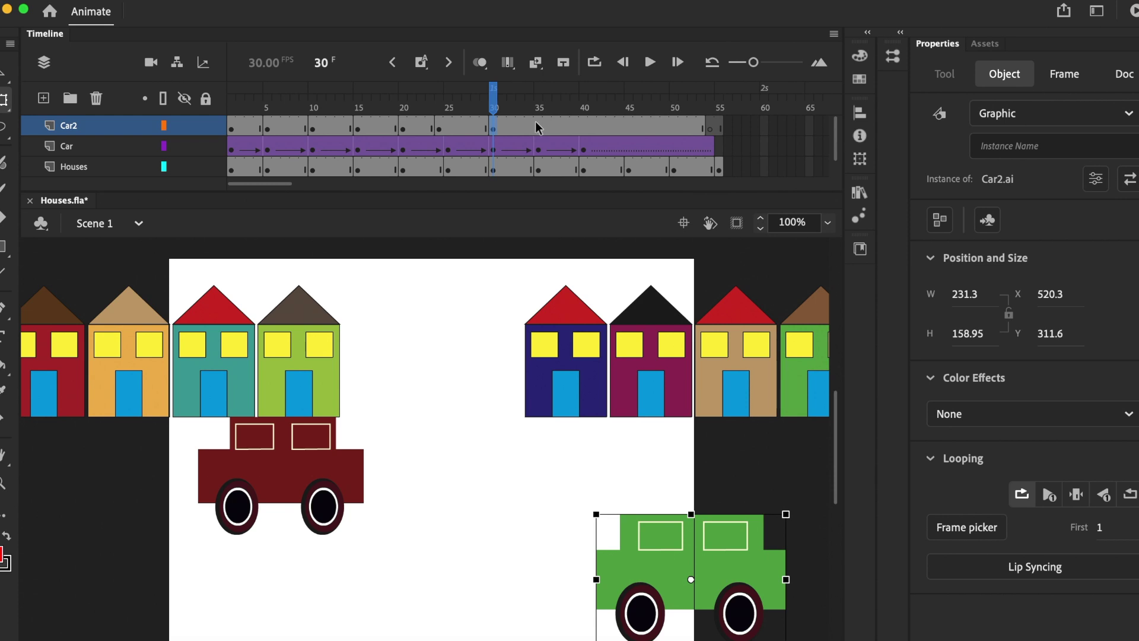
click(535, 126)
right_click(535, 126)
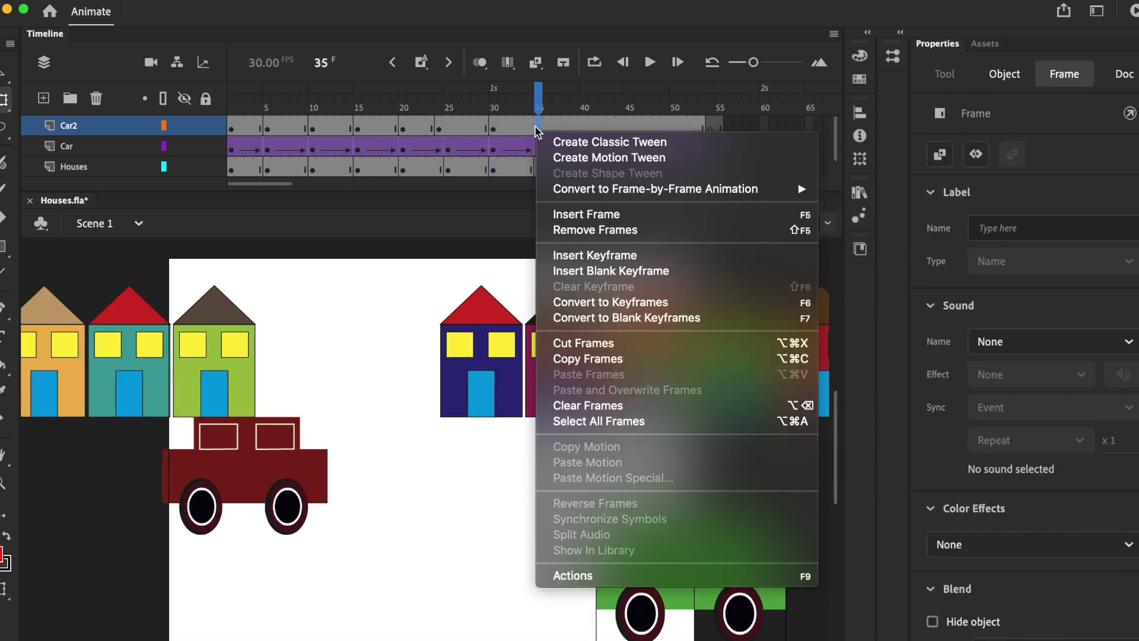
click(595, 256)
drag(731, 570, 812, 574)
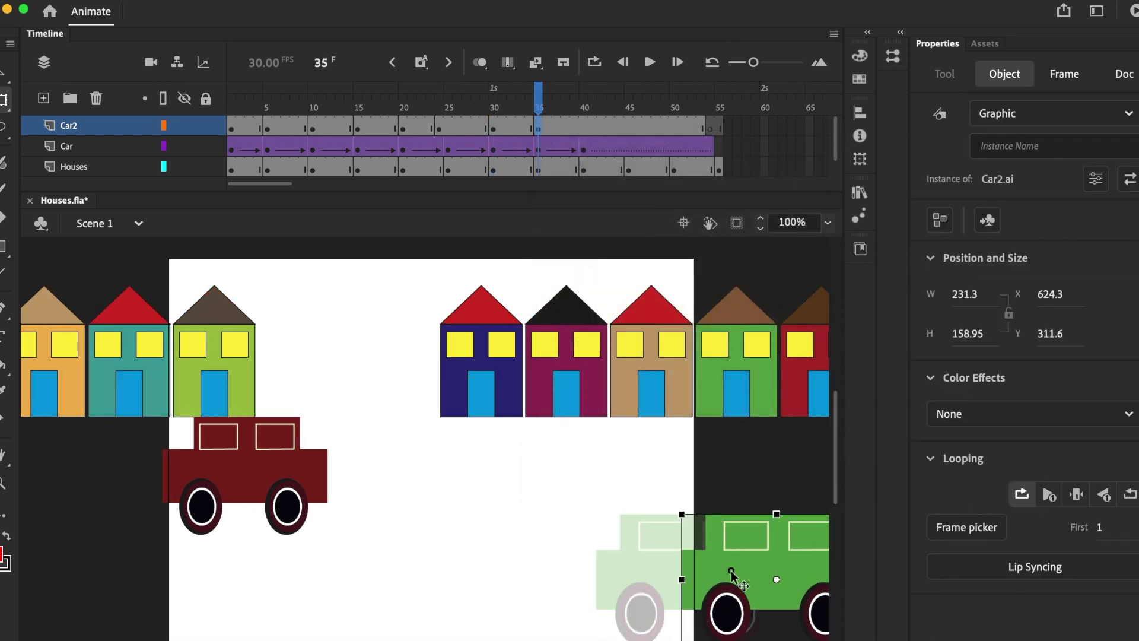
click(724, 458)
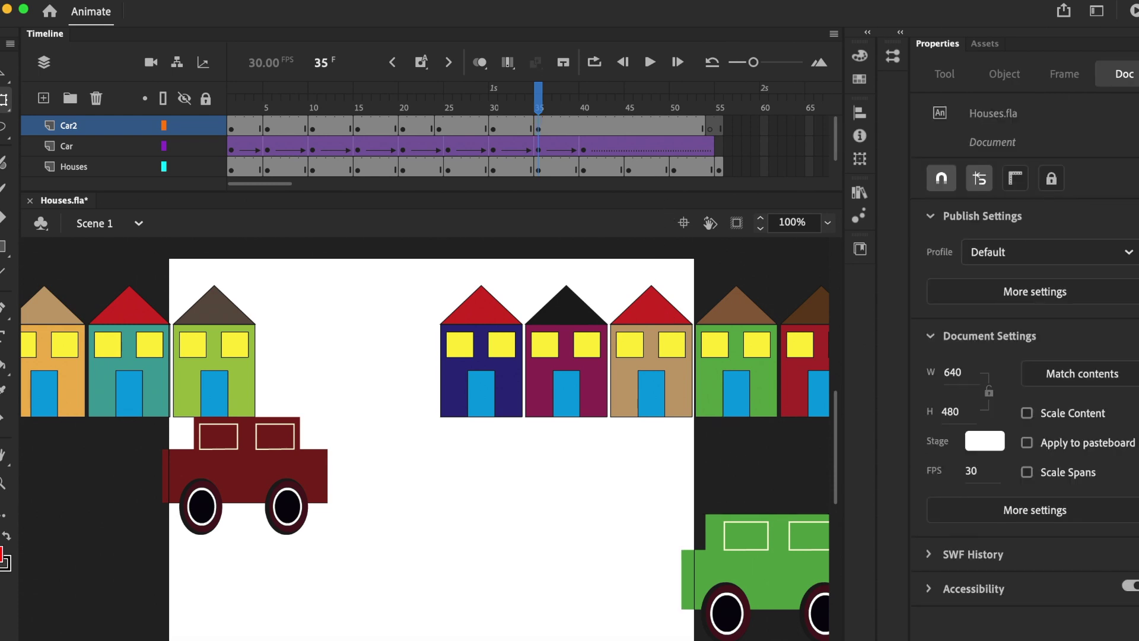
- Test the movie full screen to check both cars' motion, and close the preview
key(super+Return)
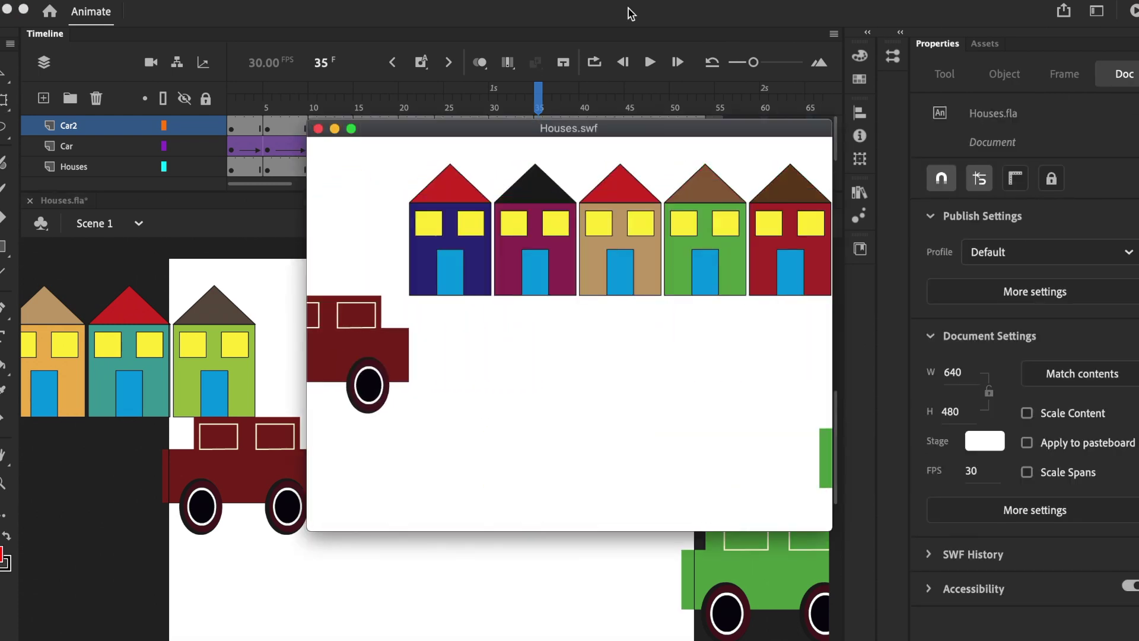
click(352, 128)
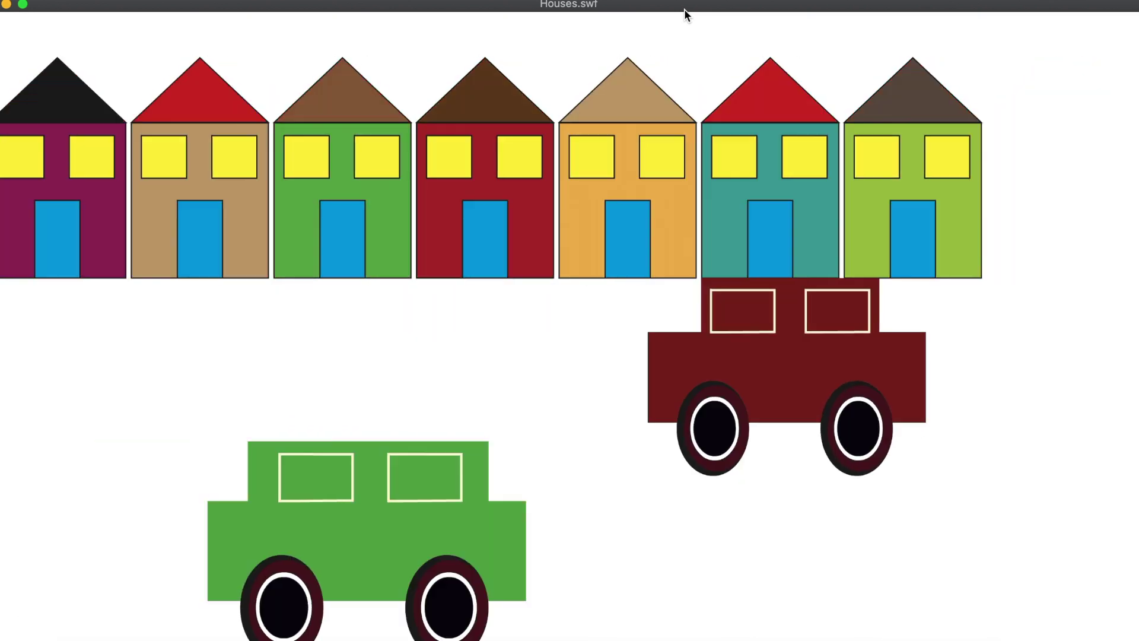
key(super+w)
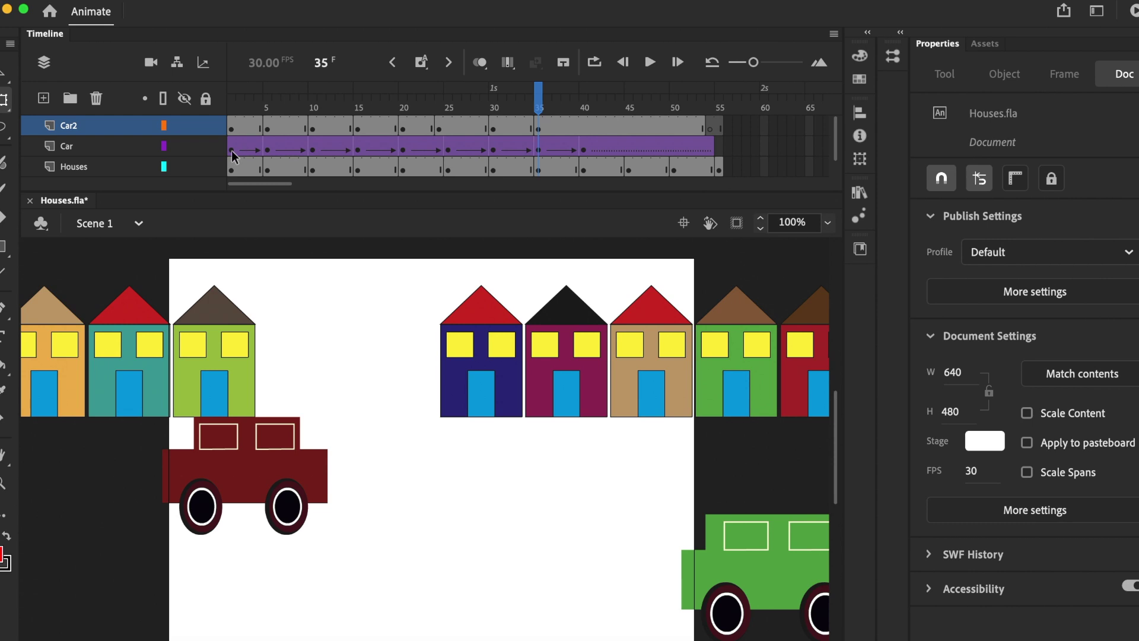
- Apply a classic tween to frames 1 through 55 of the Car2 layer
click(232, 130)
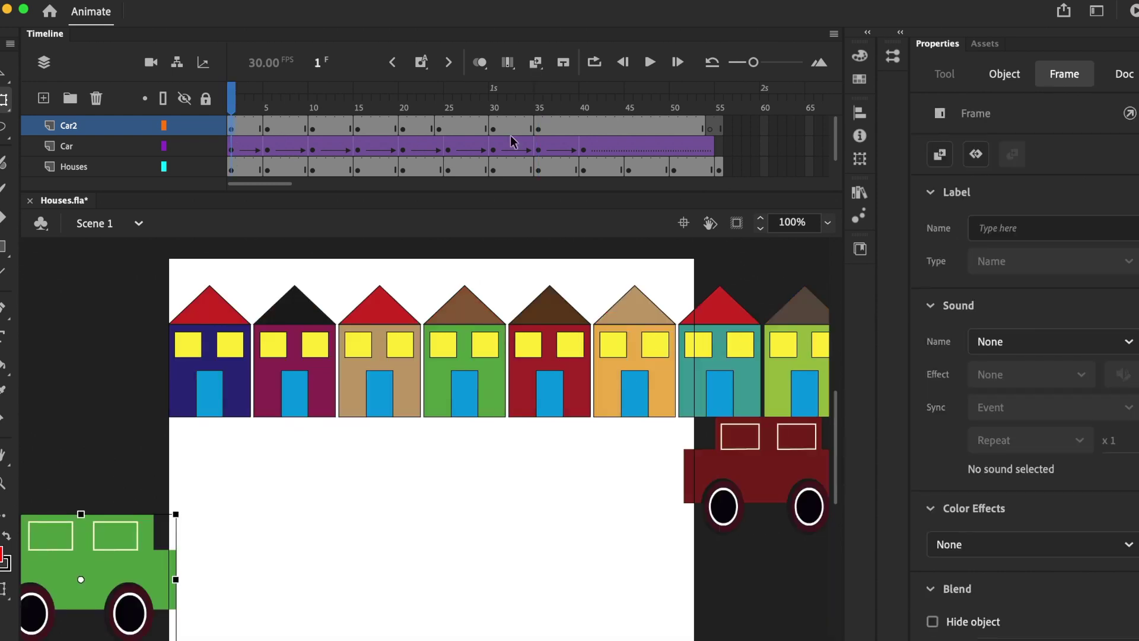
click(718, 124)
right_click(676, 129)
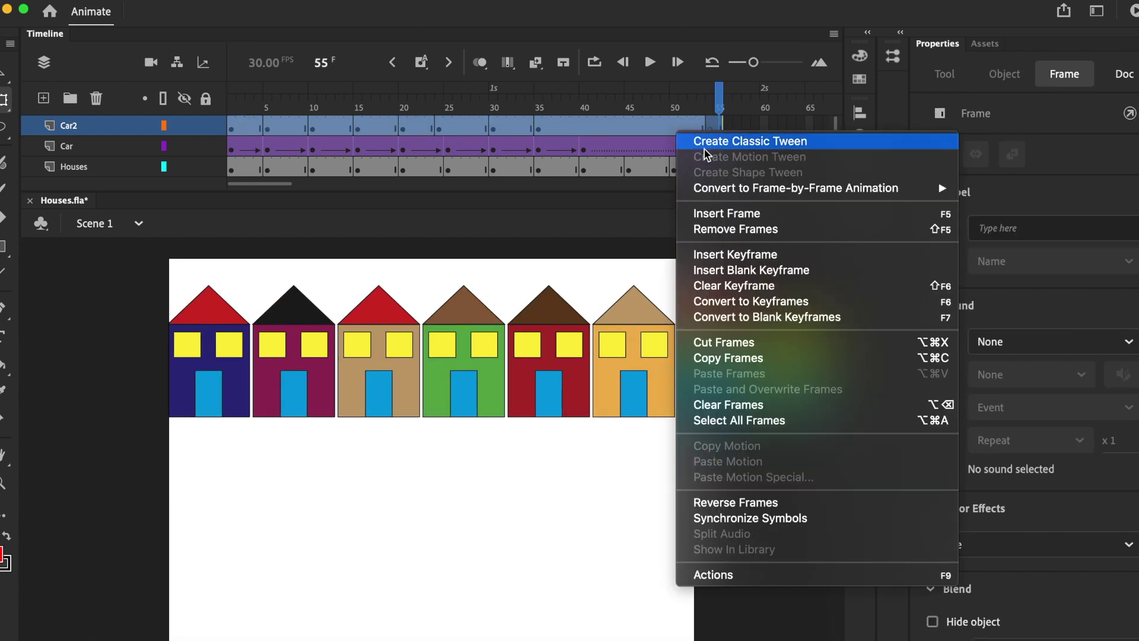
click(750, 141)
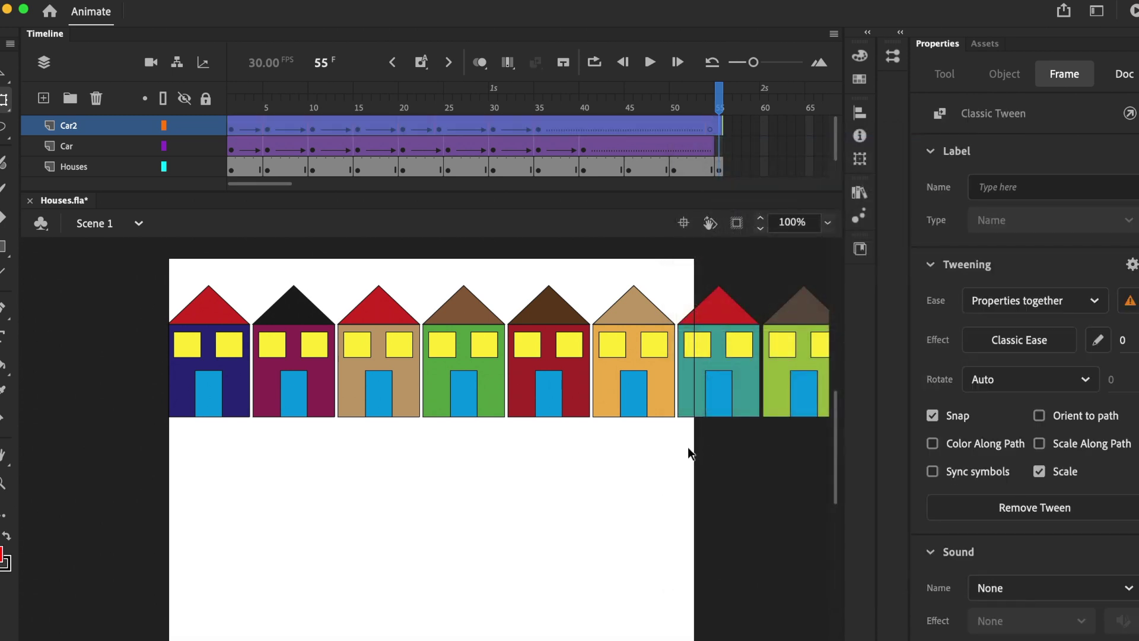
- Test the movie full screen to check the green car's tweened motion
click(689, 447)
key(super+Return)
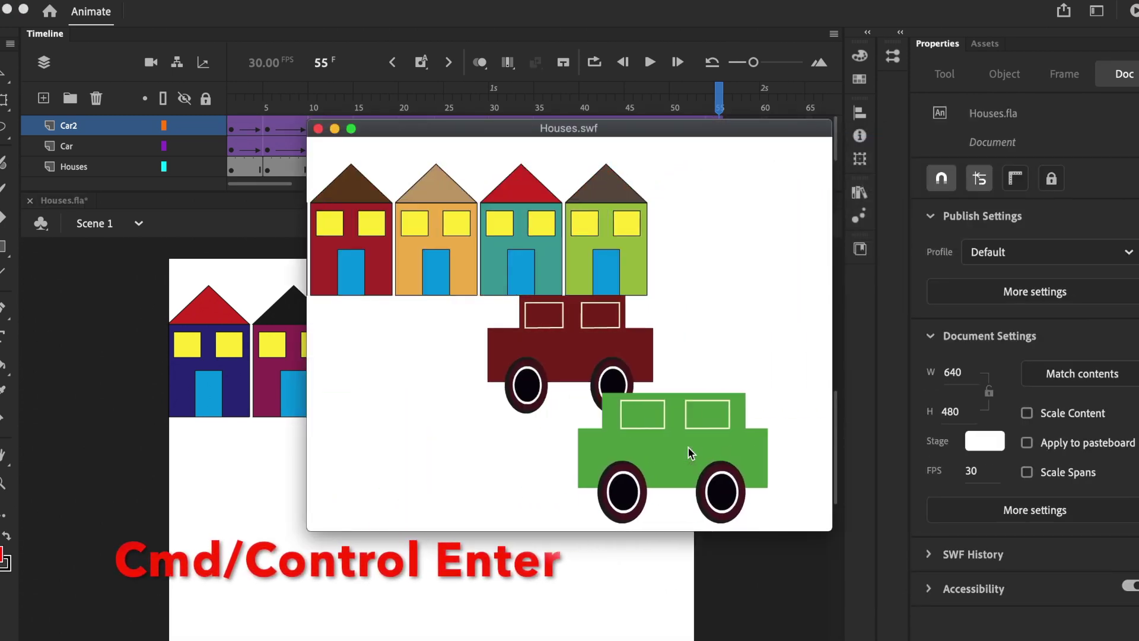
click(351, 129)
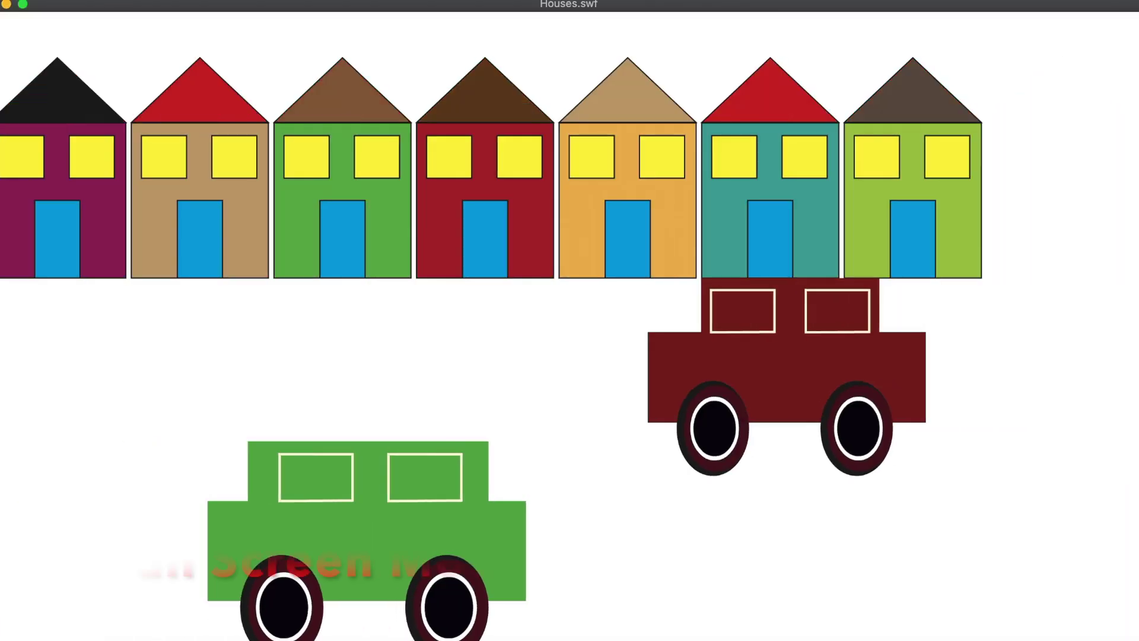